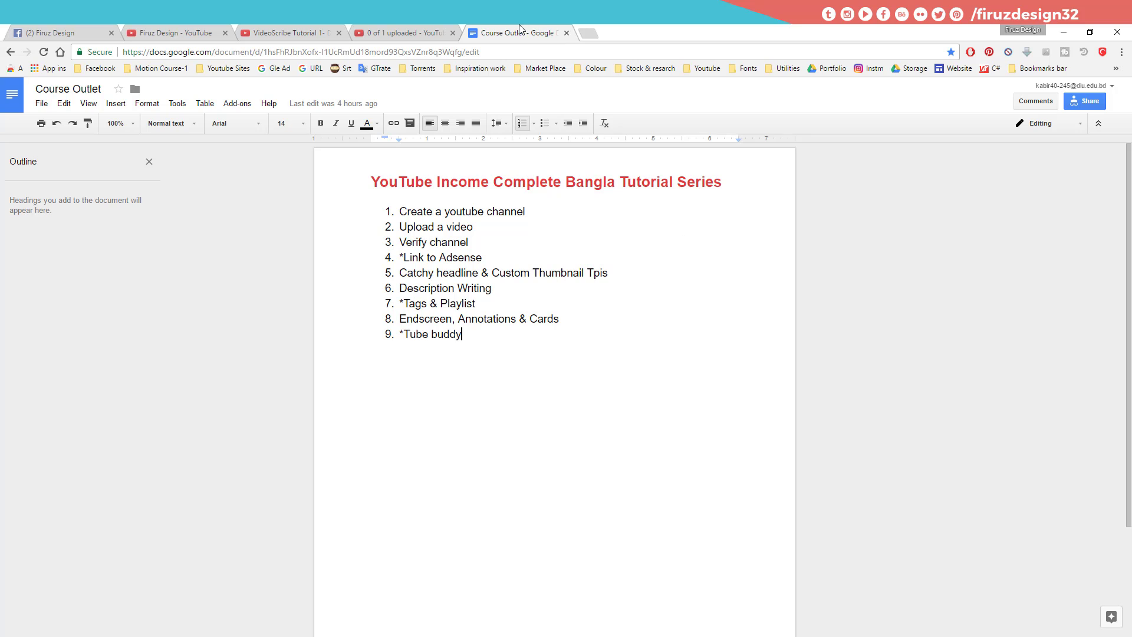
Step: Review the uploaded video's empty tag field and the course outline document
{"action": "left_click", "coordinate": [412, 25]}
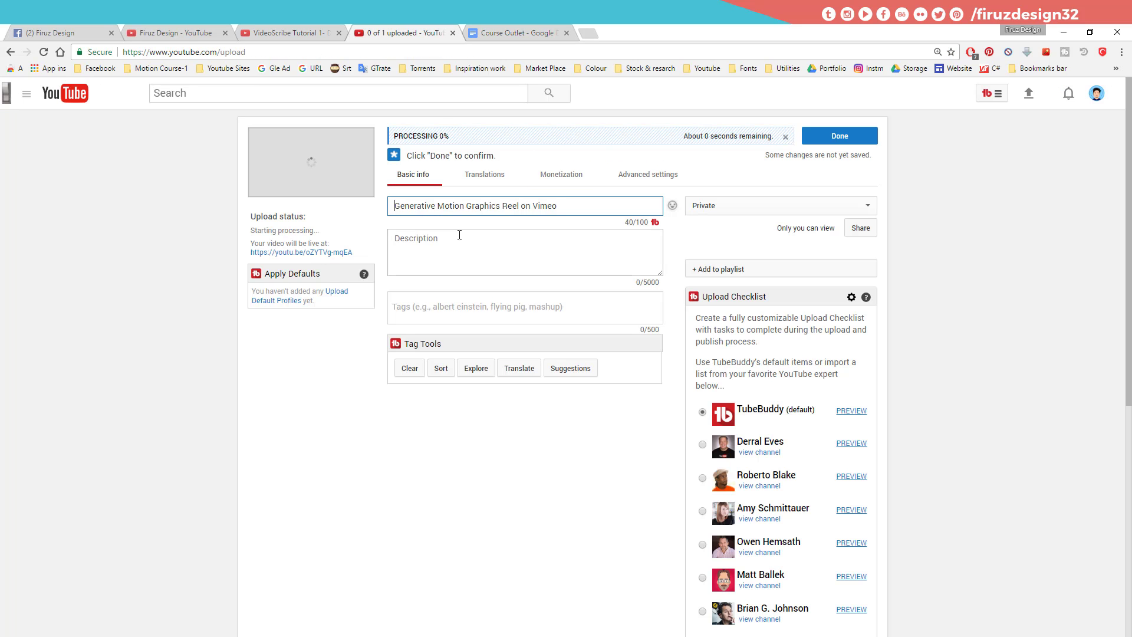
{"action": "left_click", "coordinate": [452, 307]}
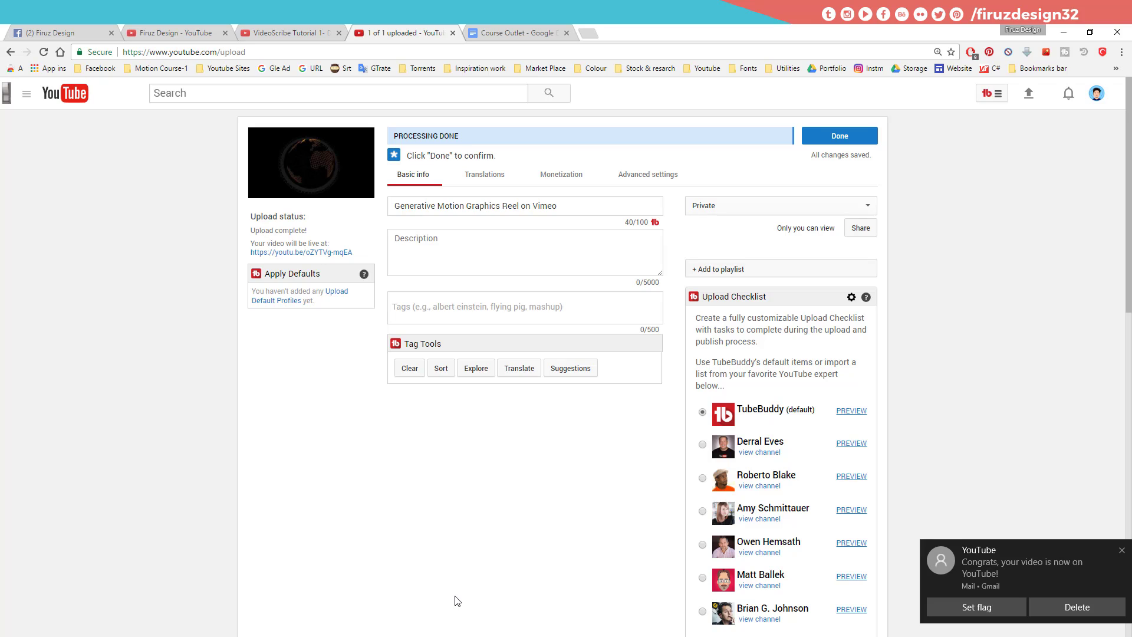
{"action": "left_click", "coordinate": [458, 300]}
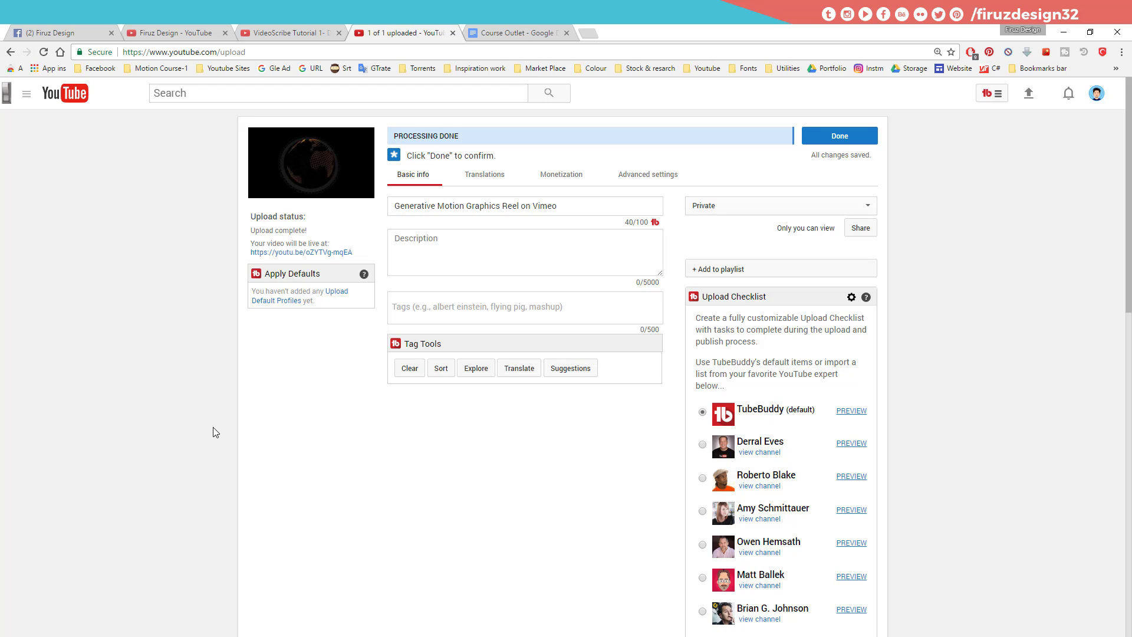
{"action": "left_click", "coordinate": [531, 32]}
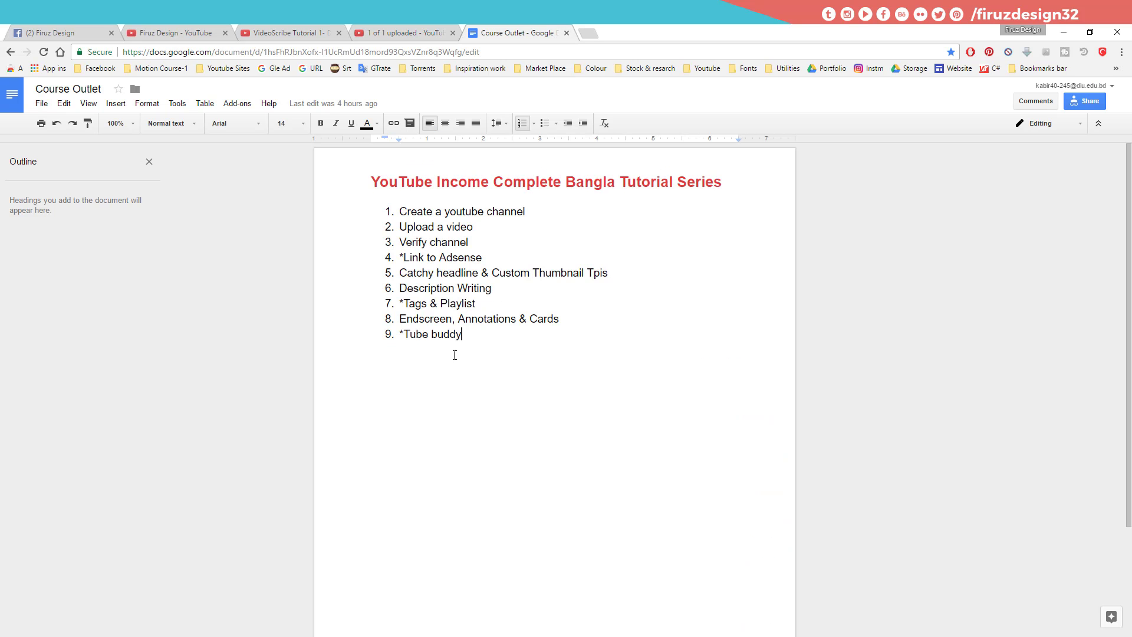
{"action": "left_click", "coordinate": [404, 30]}
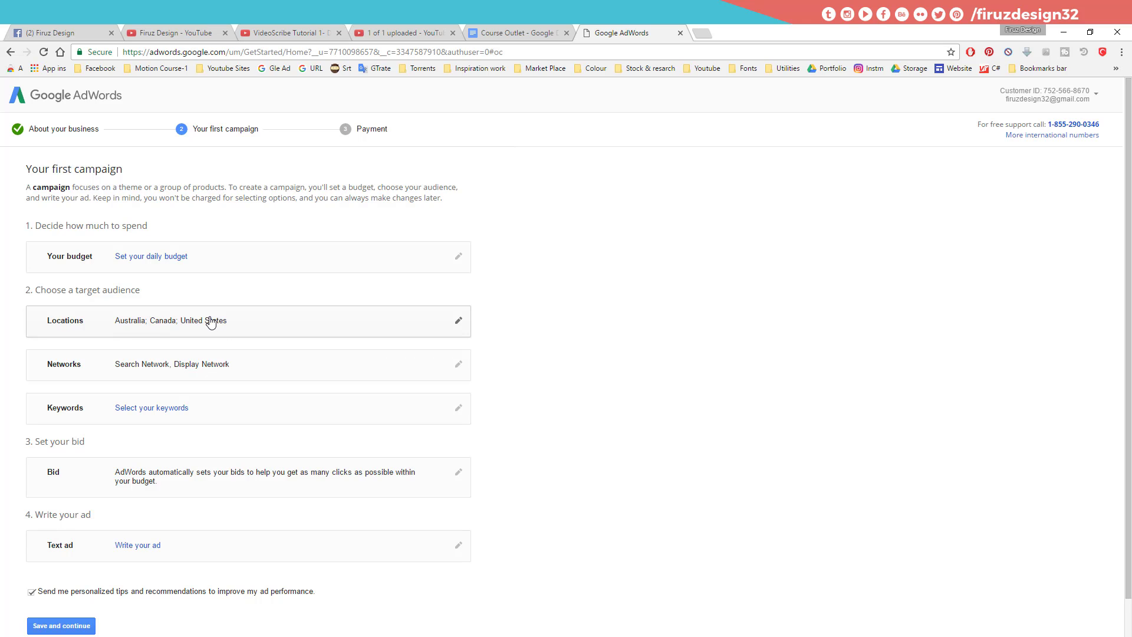
Step: Open the keyword list of the first Google AdWords campaign and place the YouTube upload page beside it in the browser
{"action": "left_click", "coordinate": [151, 407]}
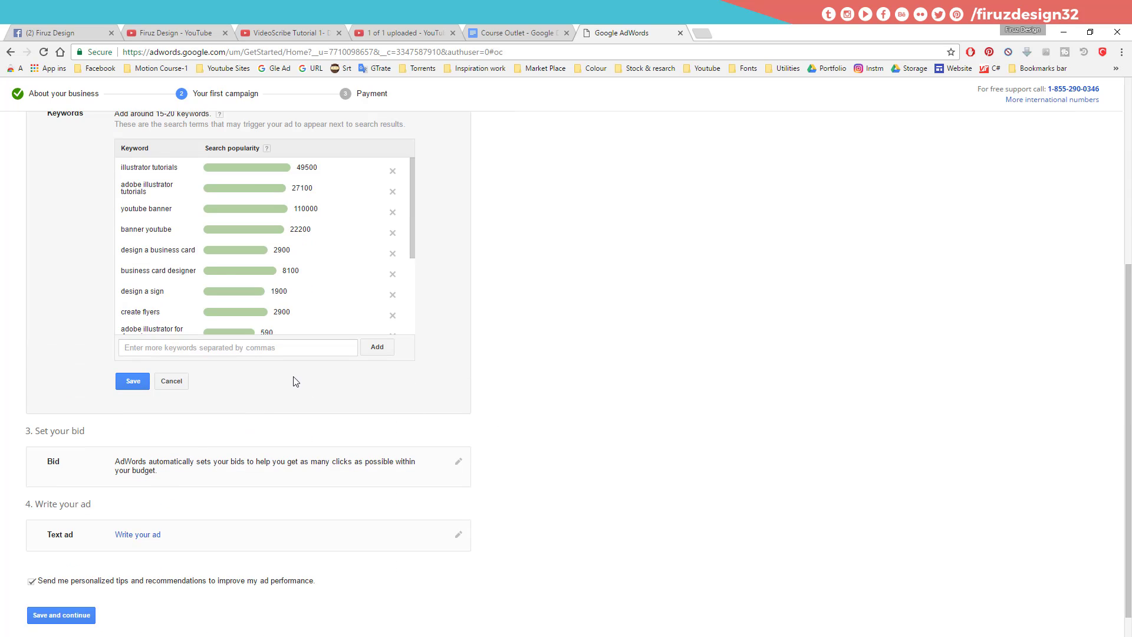
{"action": "scroll", "coordinate": [288, 342], "scroll_direction": "up", "scroll_amount": 1}
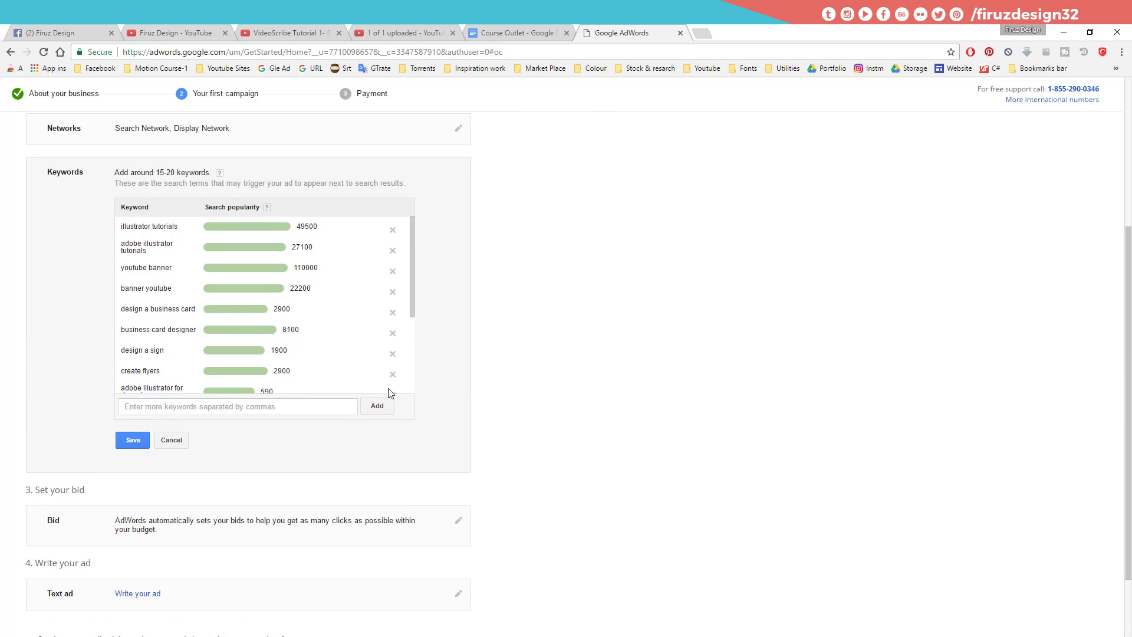
{"action": "left_click", "coordinate": [518, 27]}
{"action": "left_click_drag", "start_coordinate": [427, 27], "coordinate": [515, 28]}
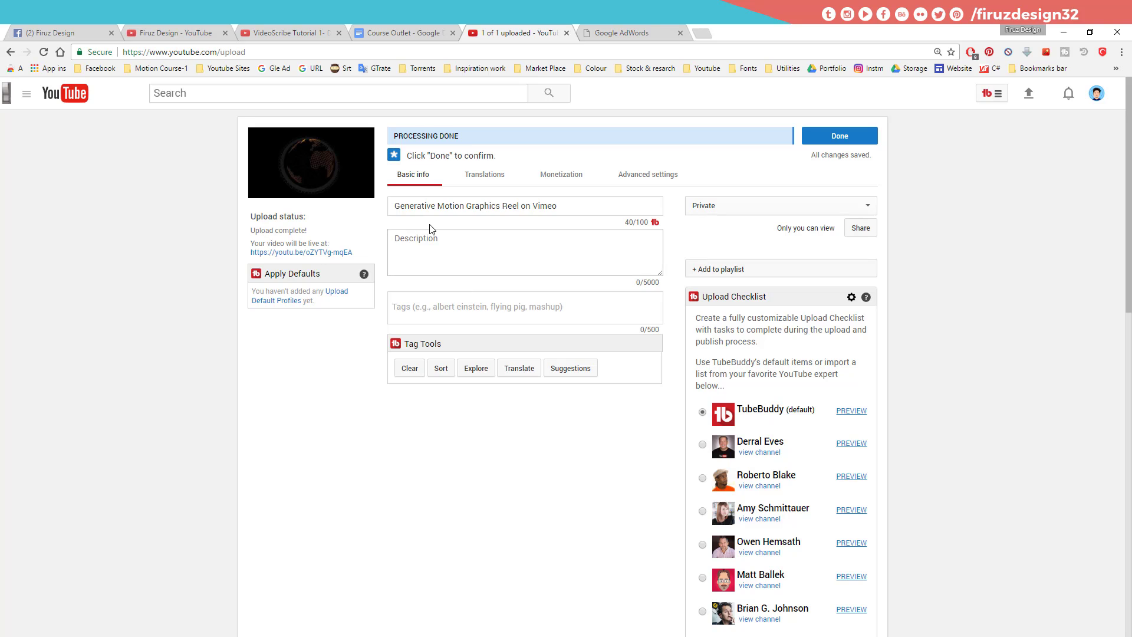
Step: Add "Generative" from the YouTube video title to the AdWords keyword list and compare its search popularity with the other keywords
{"action": "double_click", "coordinate": [425, 206]}
{"action": "key", "text": "ctrl+c"}
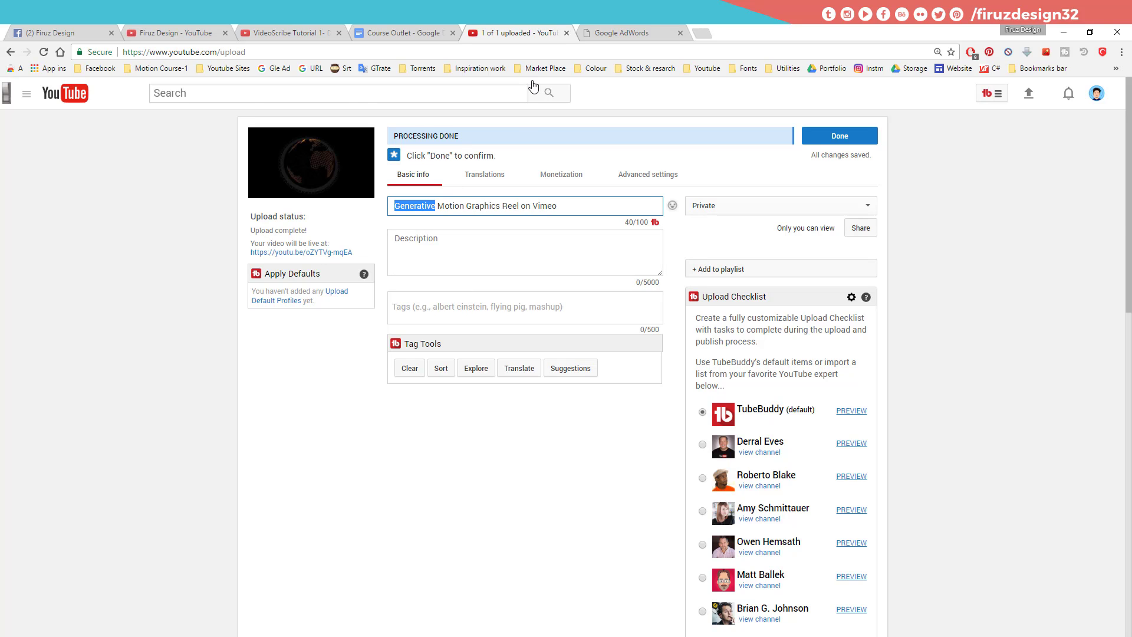
{"action": "key", "text": "ctrl+Tab"}
{"action": "left_click", "coordinate": [244, 406]}
{"action": "key", "text": "ctrl+v"}
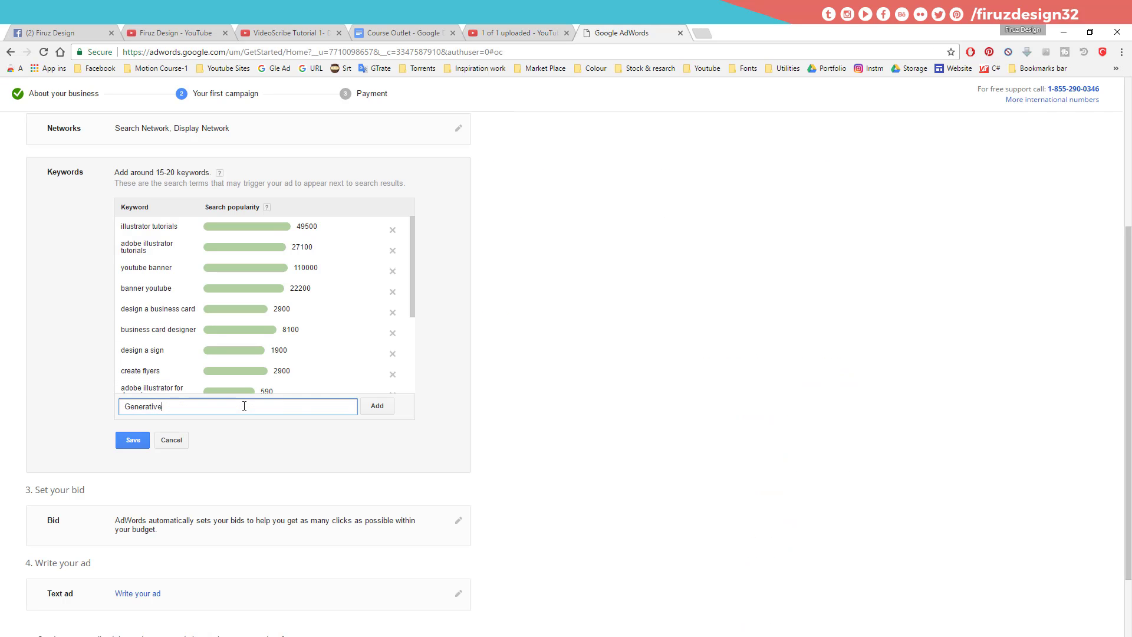
{"action": "left_click", "coordinate": [389, 409]}
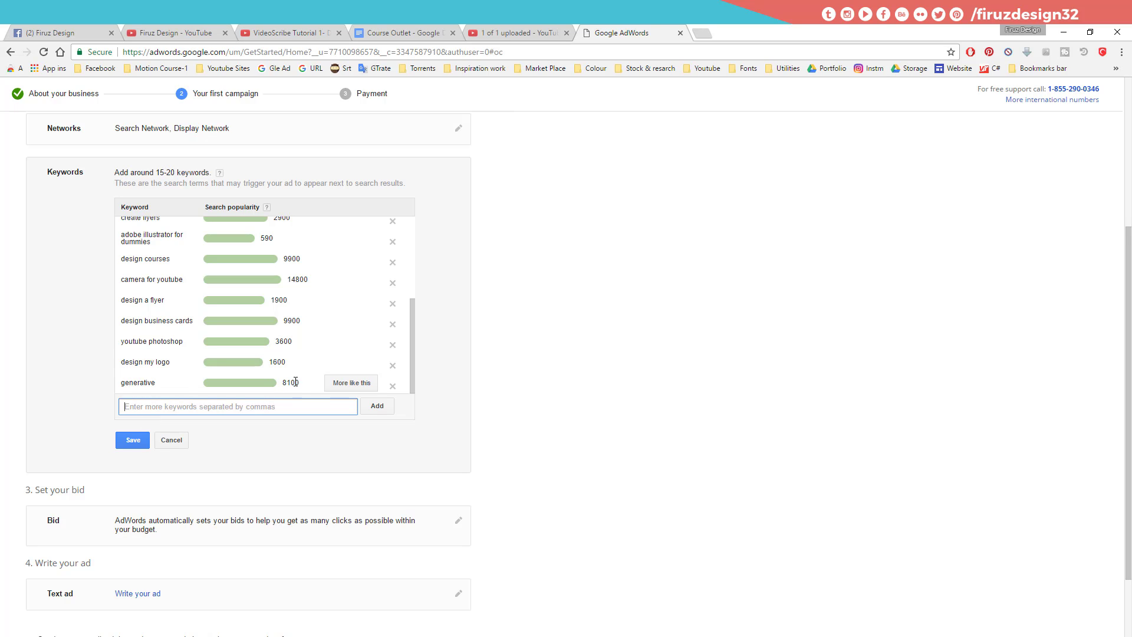
{"action": "scroll", "coordinate": [295, 330], "scroll_direction": "up", "scroll_amount": 8}
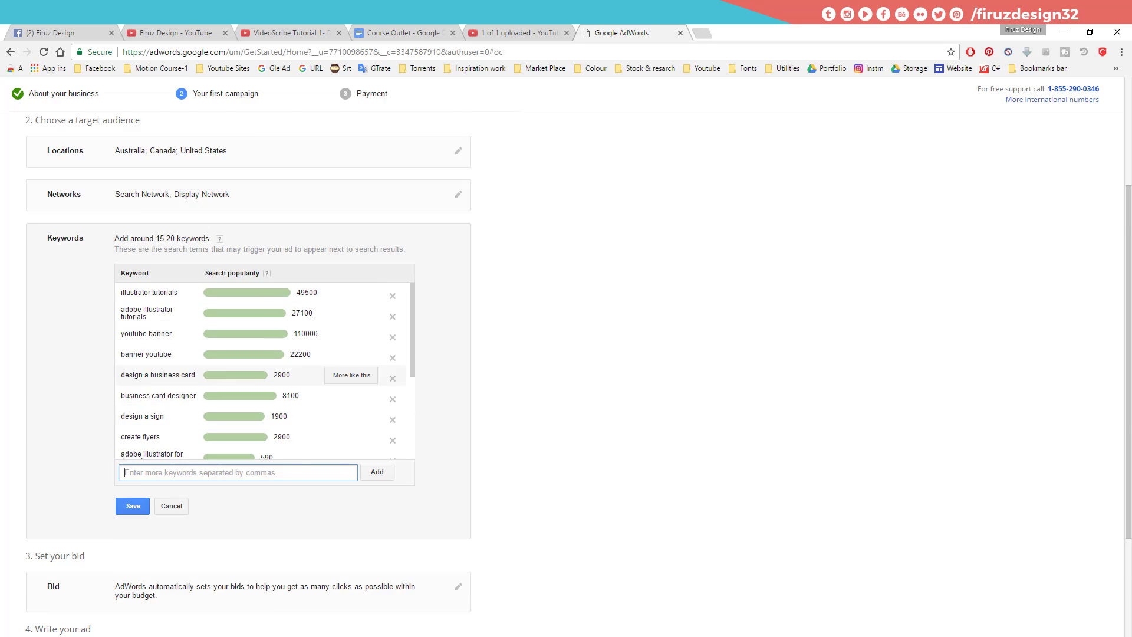
{"action": "scroll", "coordinate": [324, 316], "scroll_direction": "down", "scroll_amount": 3}
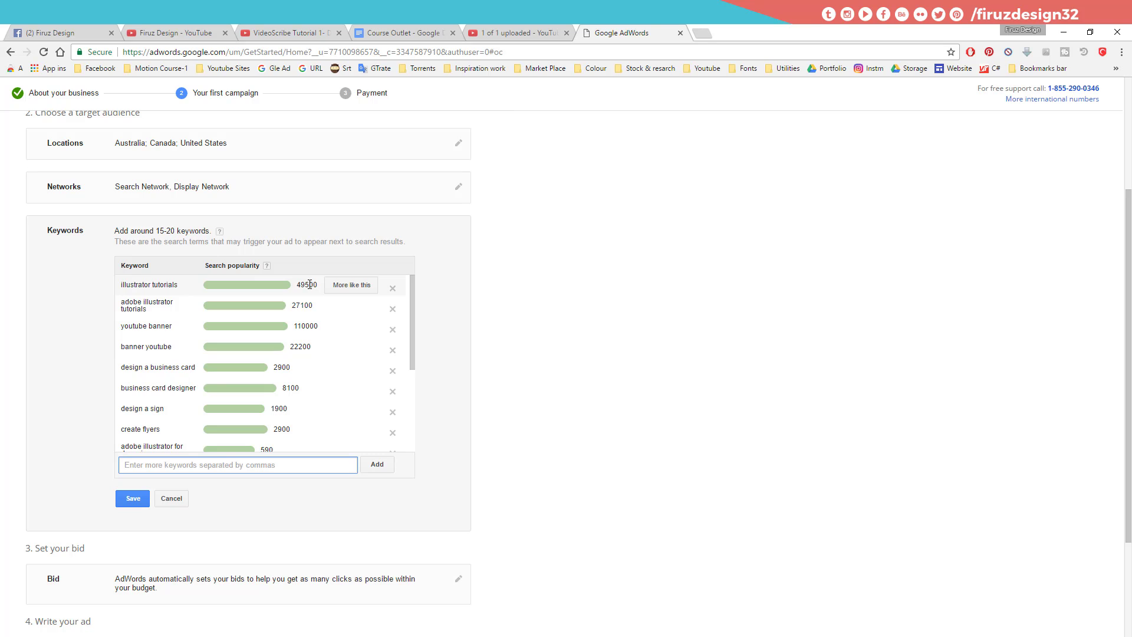
{"action": "scroll", "coordinate": [383, 366], "scroll_direction": "down", "scroll_amount": 3}
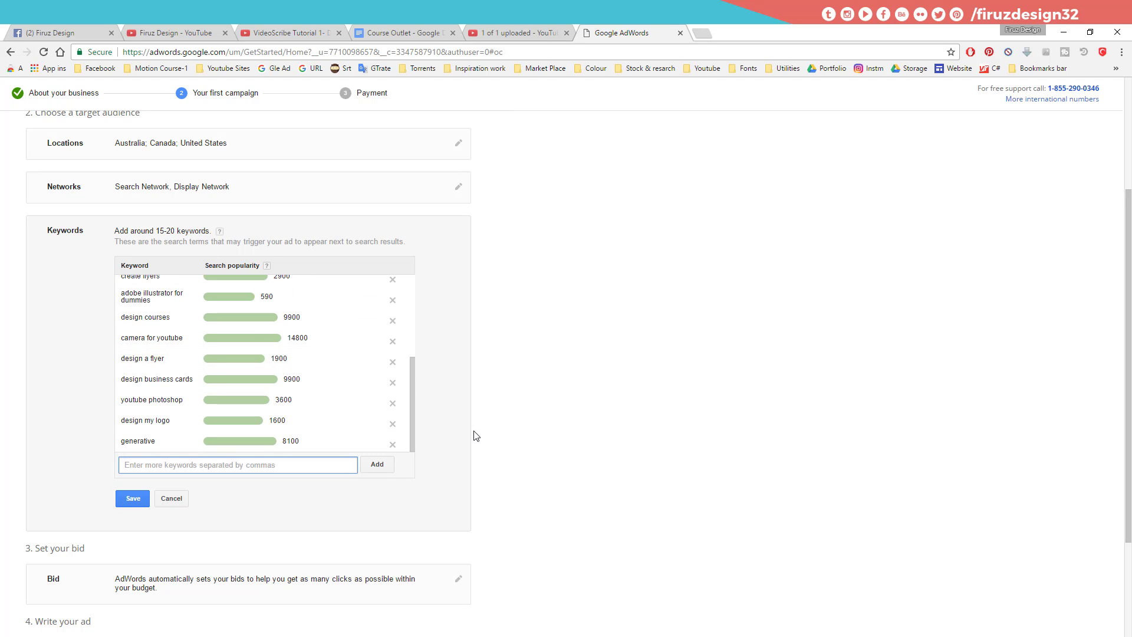
Step: Copy "Motion Graphics" from the YouTube video title and add it to the AdWords keyword list
{"action": "left_click", "coordinate": [507, 32]}
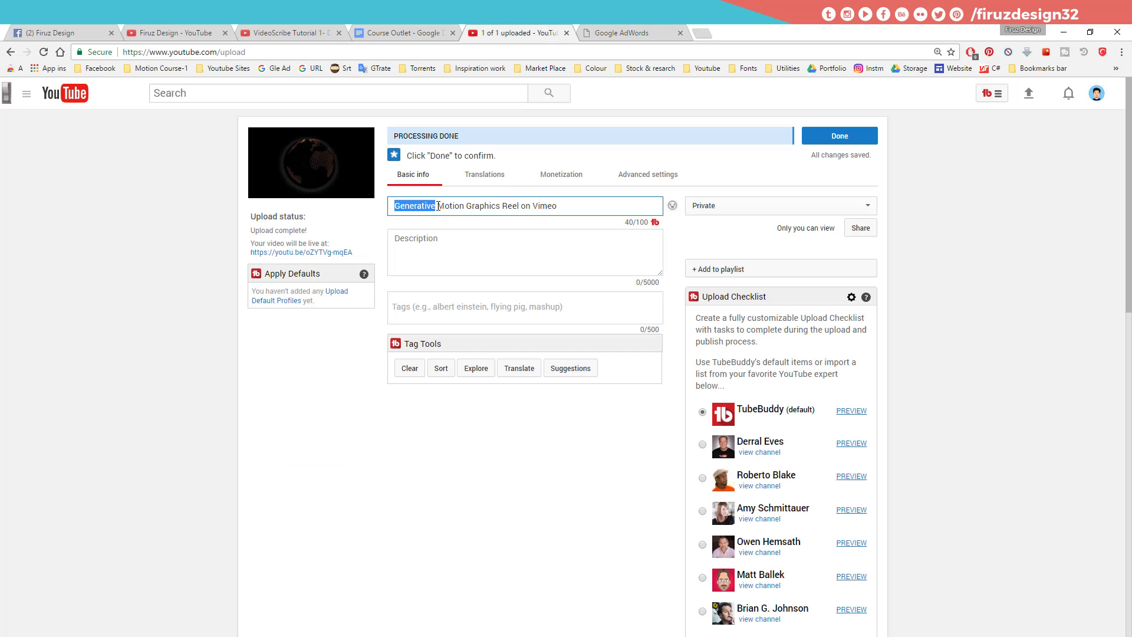
{"action": "left_click_drag", "start_coordinate": [439, 206], "coordinate": [499, 199]}
{"action": "key", "text": "ctrl+c"}
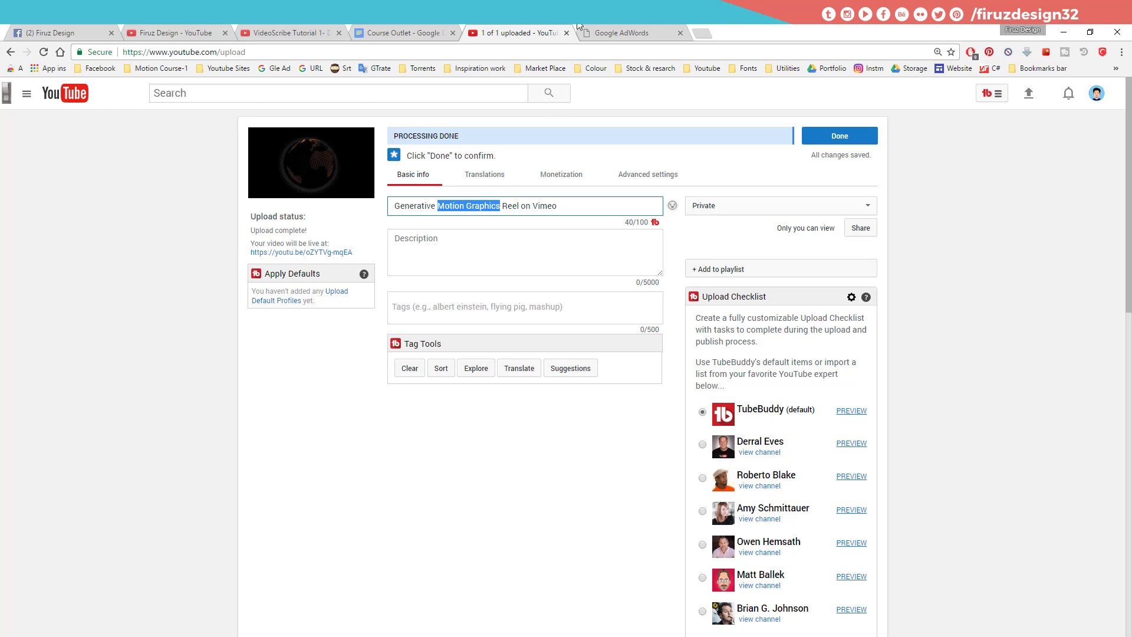
{"action": "left_click", "coordinate": [607, 26]}
{"action": "key", "text": "ctrl+v"}
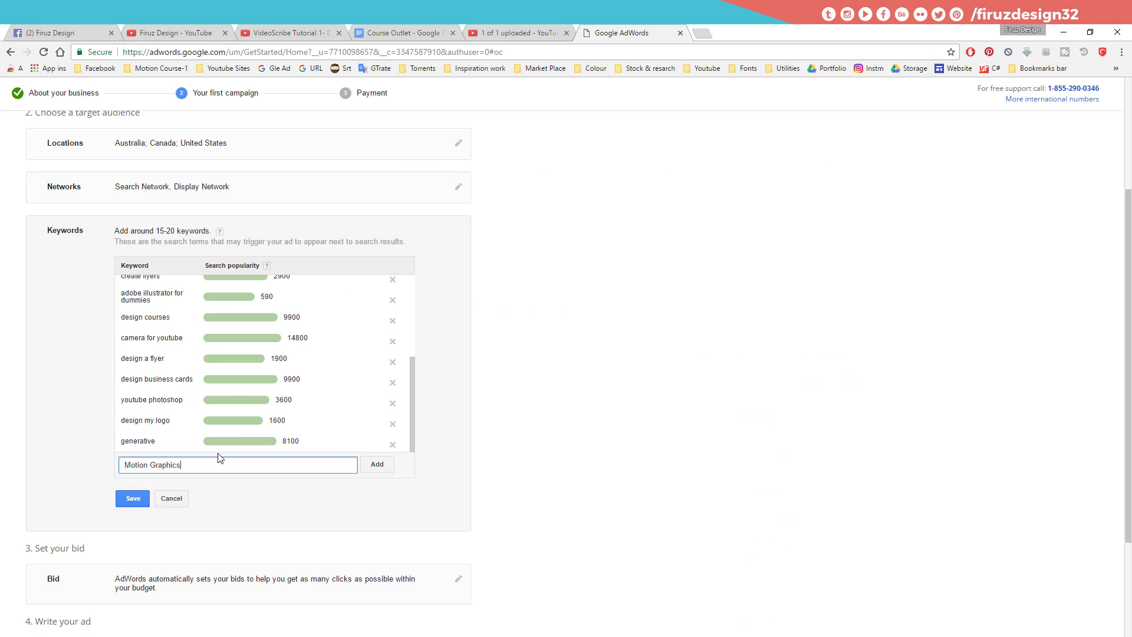
{"action": "key", "text": "Return"}
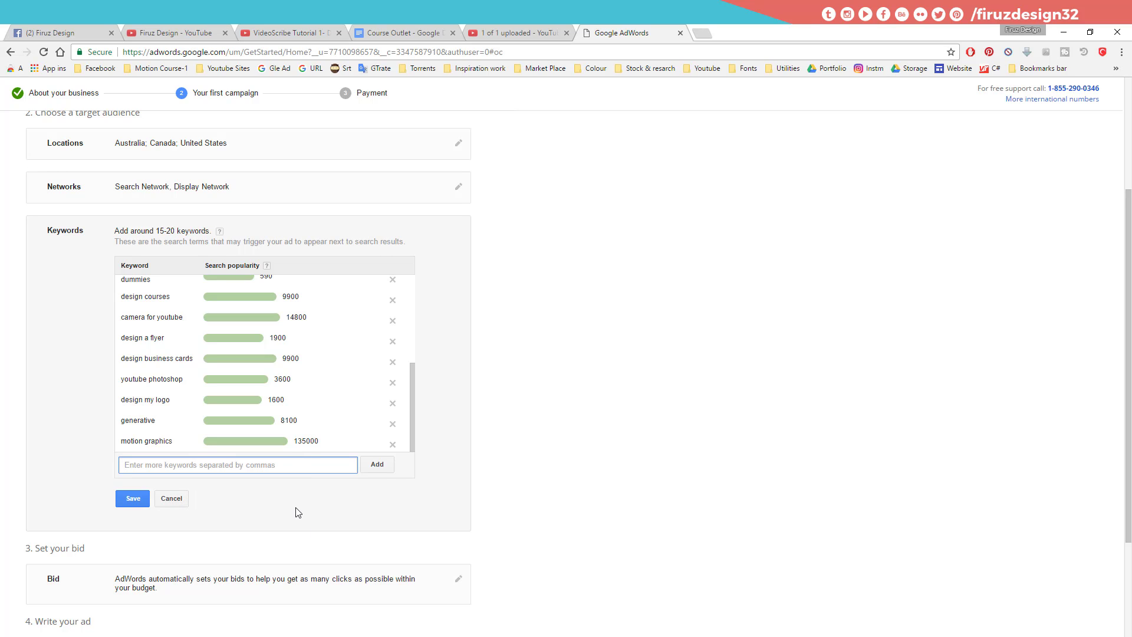
{"action": "left_click", "coordinate": [541, 37]}
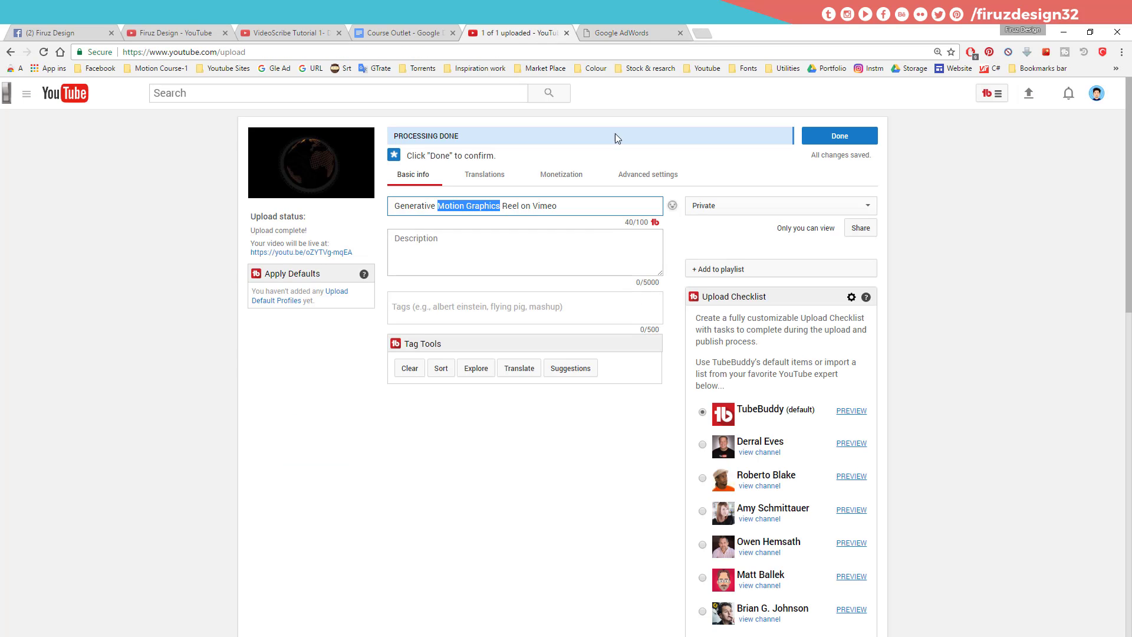
{"action": "left_click", "coordinate": [642, 25]}
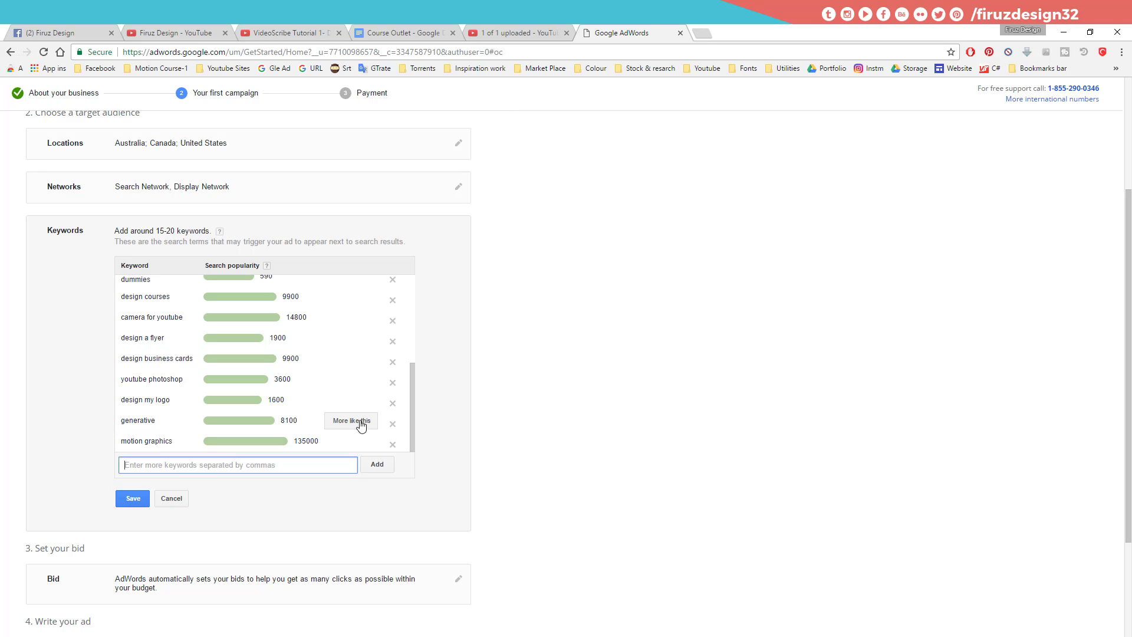
Step: Shorten the uploaded YouTube video's title to "Generative Motion Graphics Reel"
{"action": "left_click", "coordinate": [525, 29]}
{"action": "left_click", "coordinate": [458, 308]}
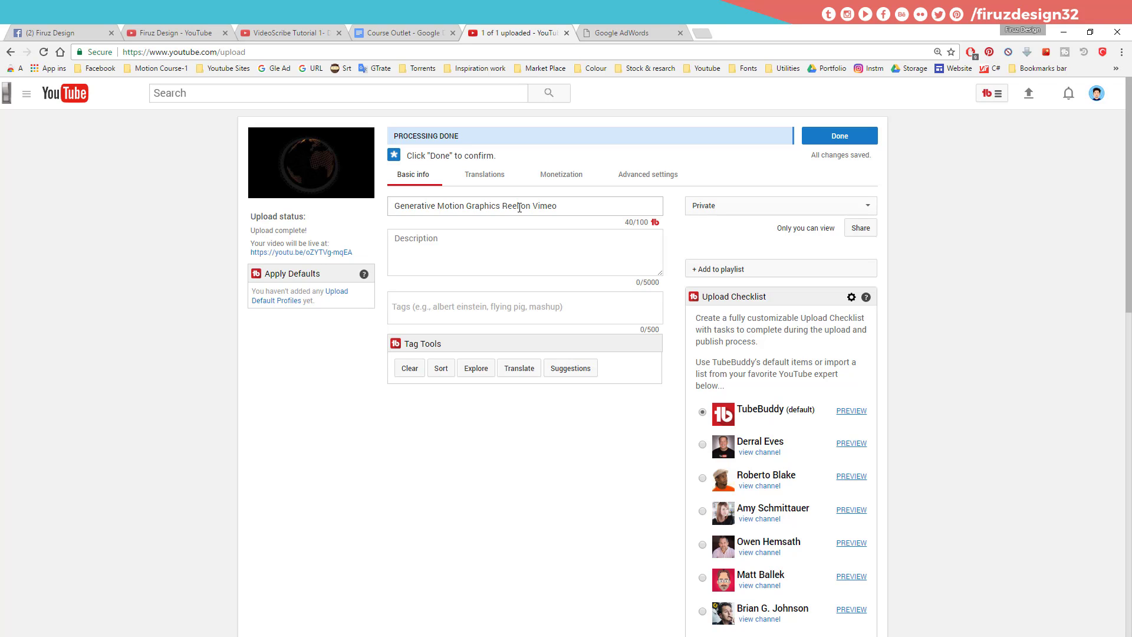
{"action": "left_click_drag", "start_coordinate": [519, 207], "coordinate": [566, 206]}
{"action": "key", "text": "BackSpace"}
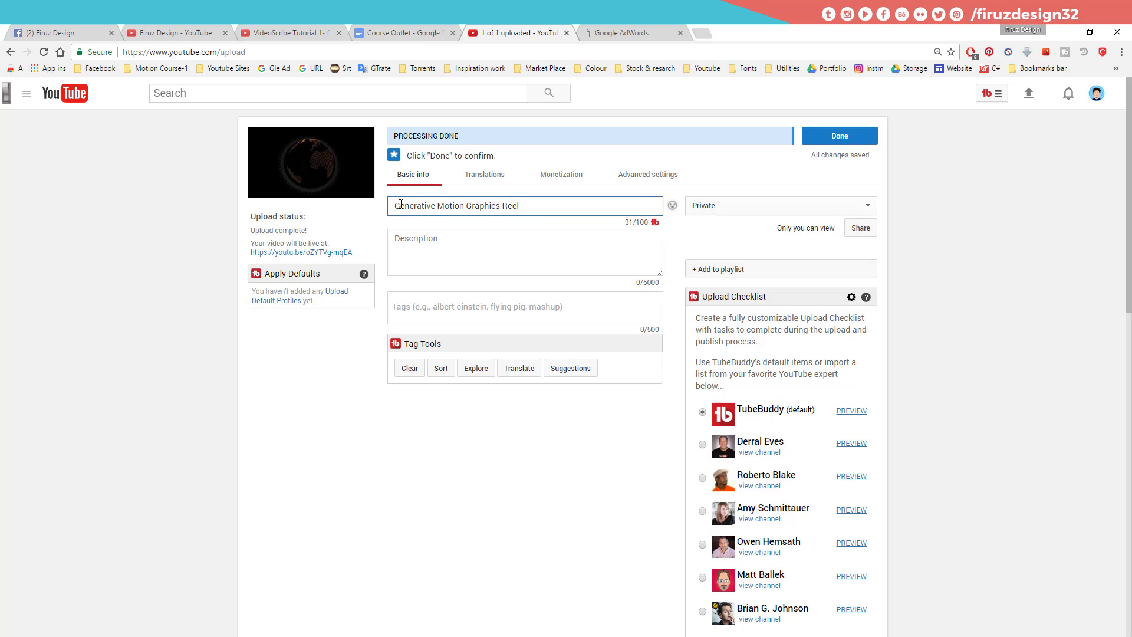
Step: Add the tag "motion graphics" to the uploaded video
{"action": "left_click", "coordinate": [459, 306]}
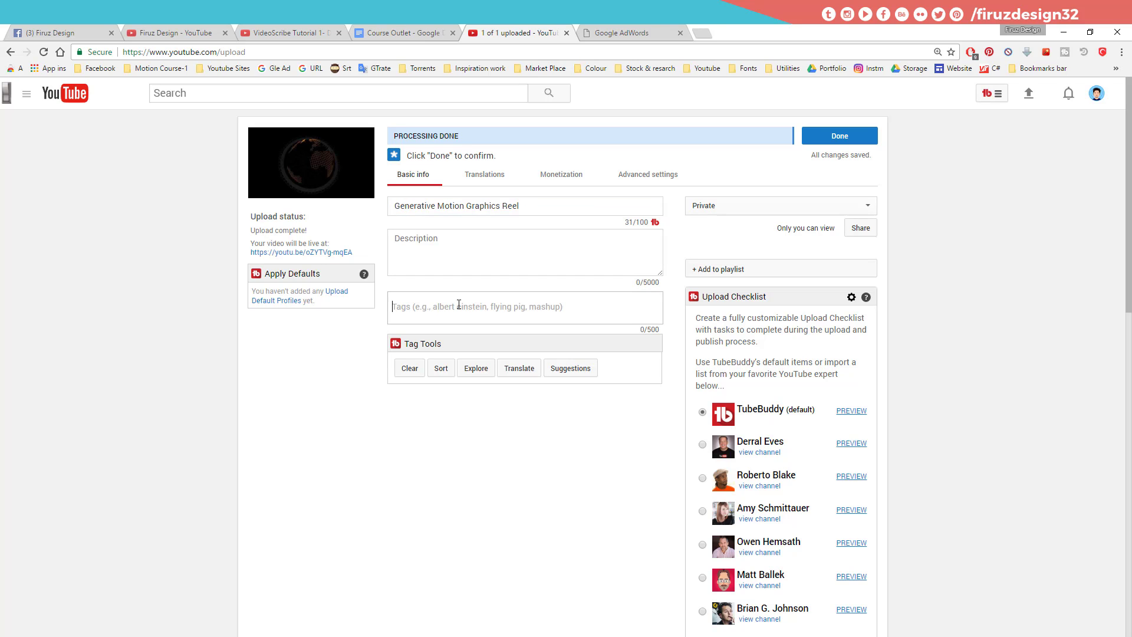
{"action": "type", "text": "motion"}
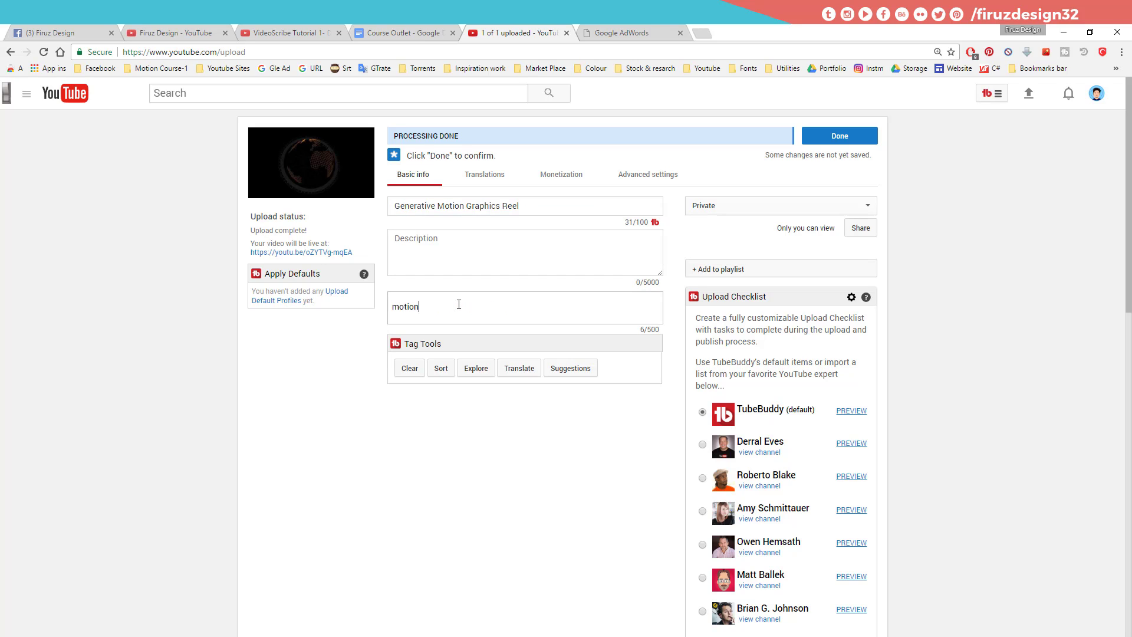
{"action": "type", "text": " graphics"}
{"action": "key", "text": "Return"}
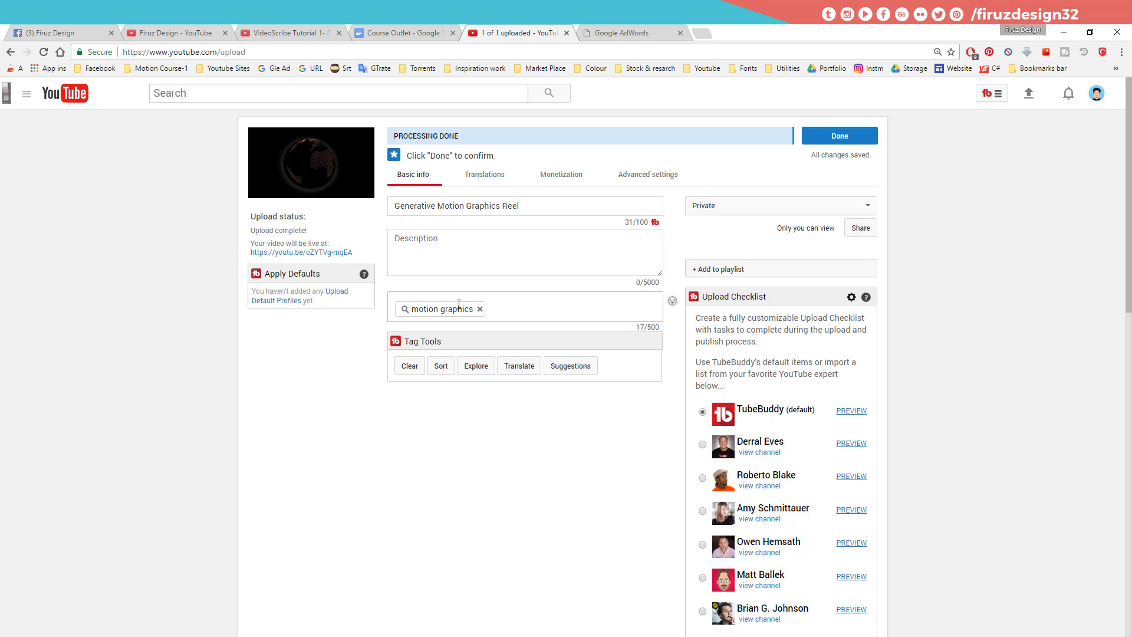
{"action": "type", "text": "g"}
{"action": "key", "text": "BackSpace"}
{"action": "key", "text": "BackSpace"}
{"action": "key", "text": "BackSpace"}
{"action": "key", "text": "BackSpace"}
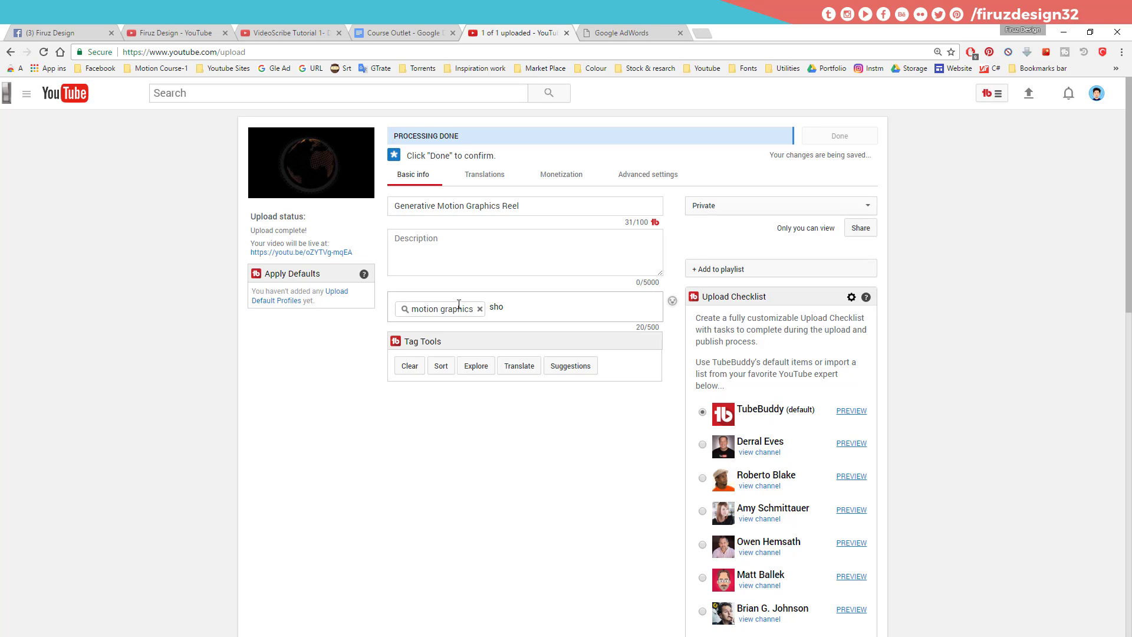
Step: Add the keywords "showreel" and "demoreel" to the AdWords keyword list and compare their search popularity
{"action": "left_click", "coordinate": [634, 29]}
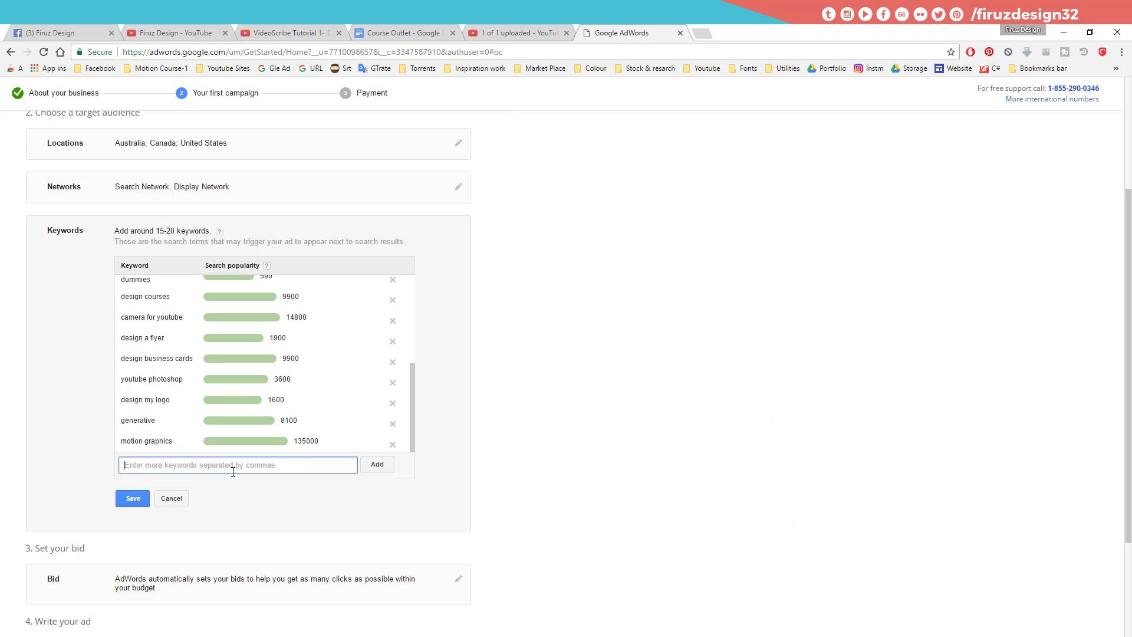
{"action": "type", "text": "showreel"}
{"action": "key", "text": "Return"}
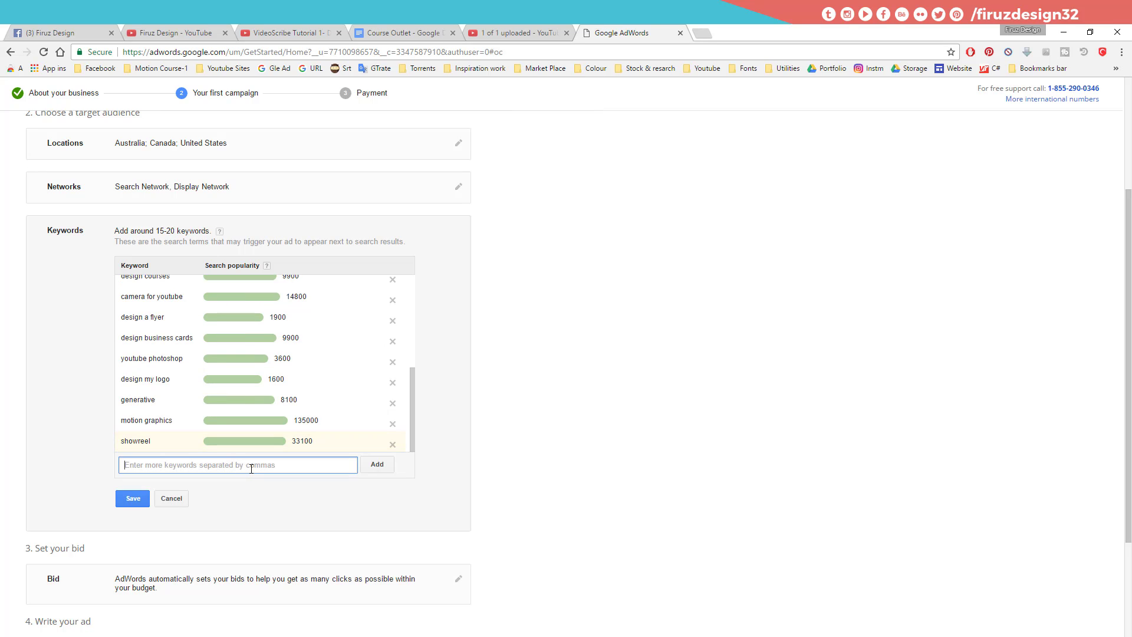
{"action": "type", "text": "demoreel"}
{"action": "key", "text": "Return"}
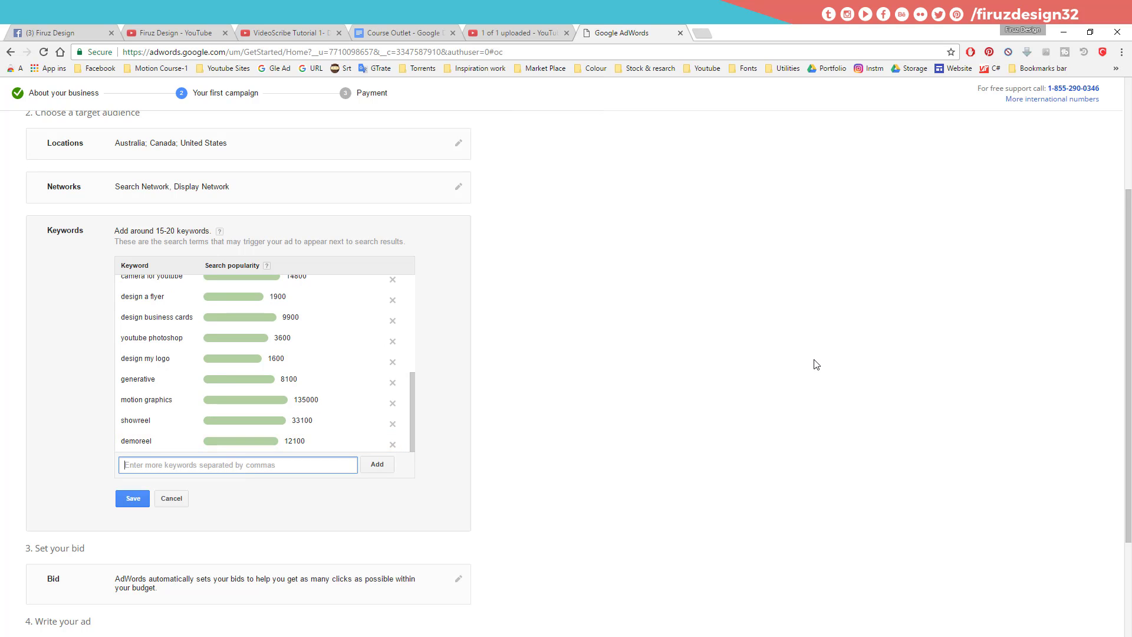
{"action": "mouse_move", "coordinate": [153, 429]}
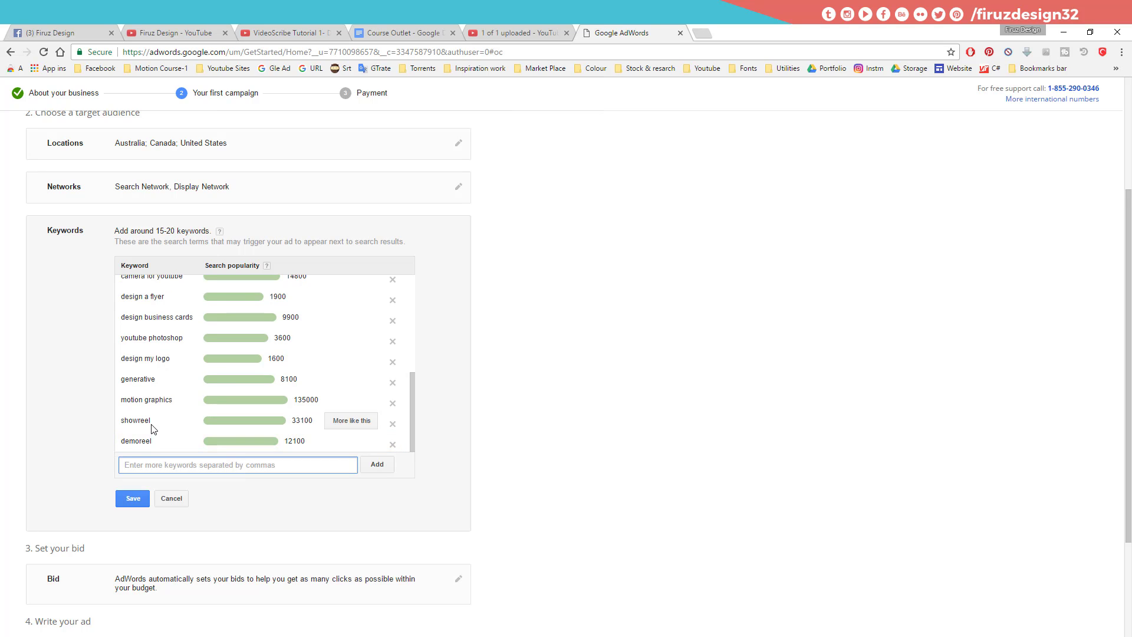
Step: Copy "showreel" from the AdWords list over the partial tag on the YouTube upload page, and add the tag "Generative"
{"action": "left_click_drag", "start_coordinate": [151, 420], "coordinate": [116, 420]}
{"action": "key", "text": "ctrl+c"}
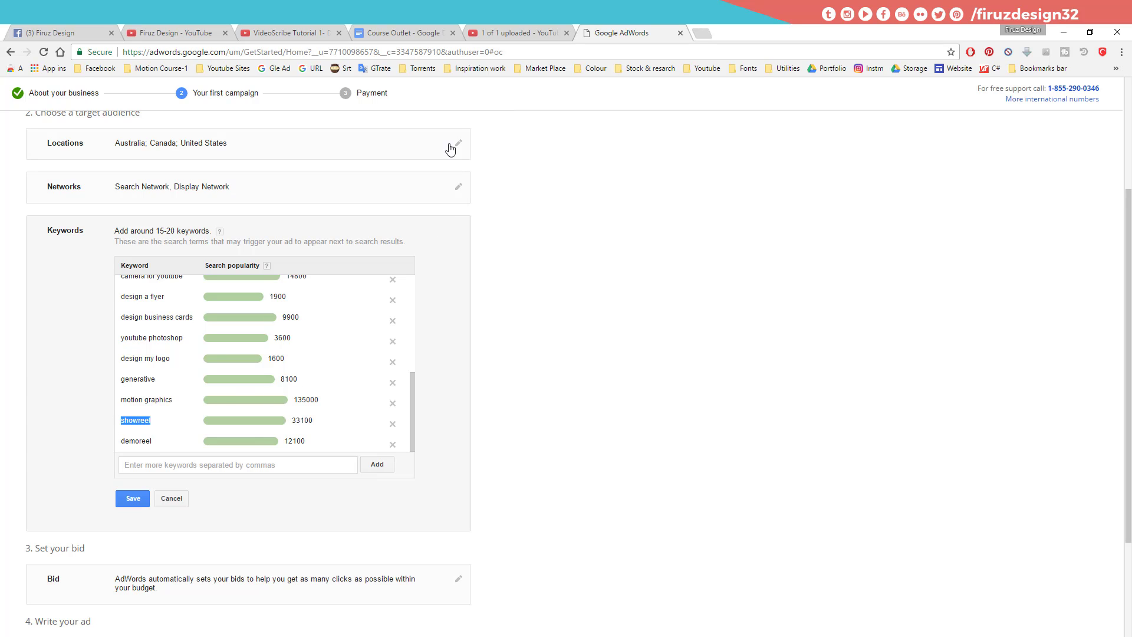
{"action": "left_click", "coordinate": [513, 32]}
{"action": "left_click", "coordinate": [517, 314]}
{"action": "double_click", "coordinate": [497, 308]}
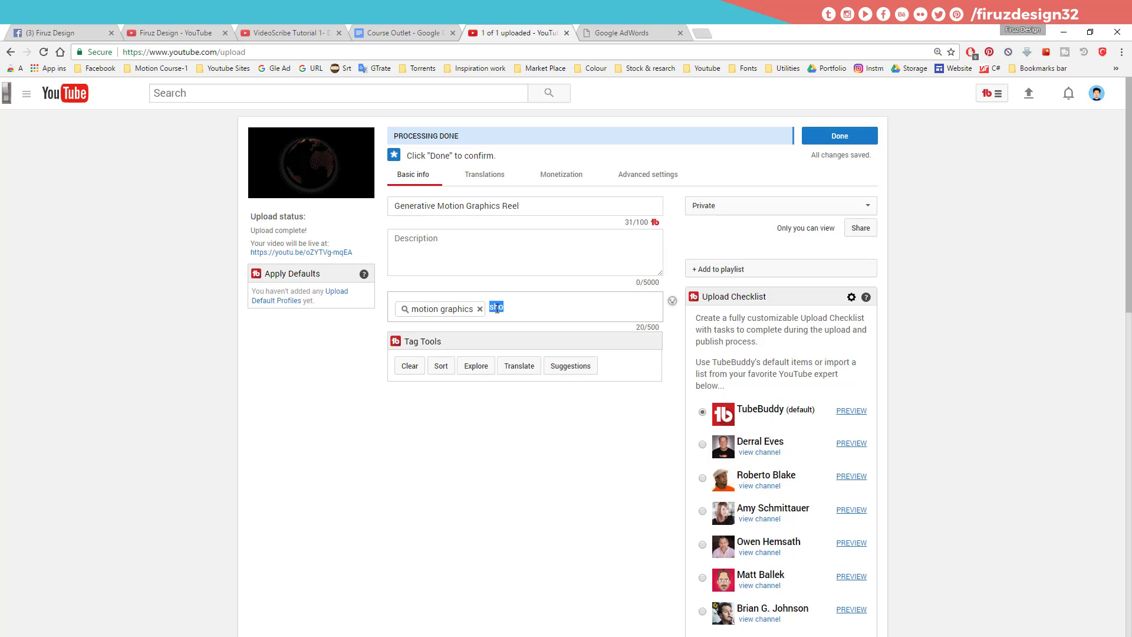
{"action": "key", "text": "ctrl+v"}
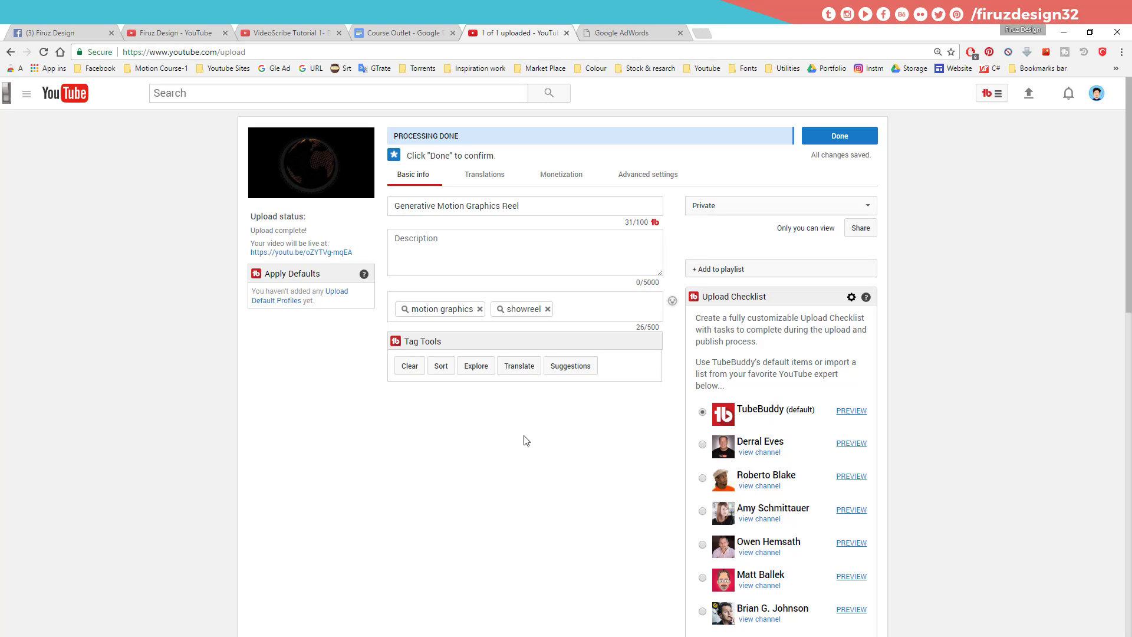
{"action": "type", "text": "Generative"}
{"action": "key", "text": "Return"}
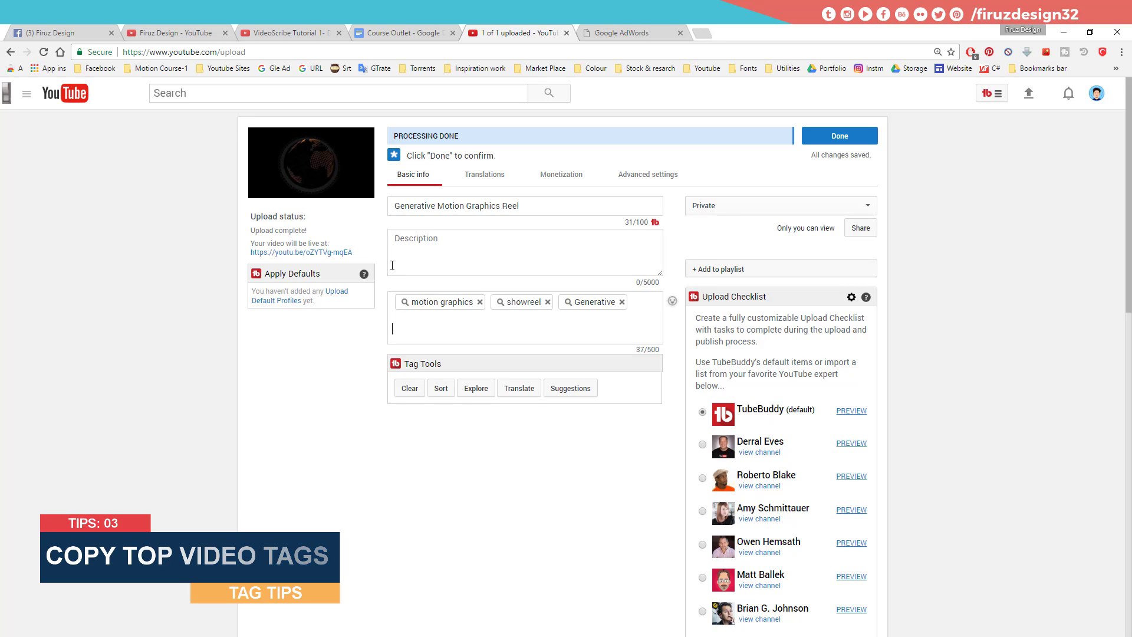
Step: Open YouTube's home page in a separate tab and search for "generative design"
{"action": "left_click", "coordinate": [214, 69]}
{"action": "middle_click", "coordinate": [217, 86]}
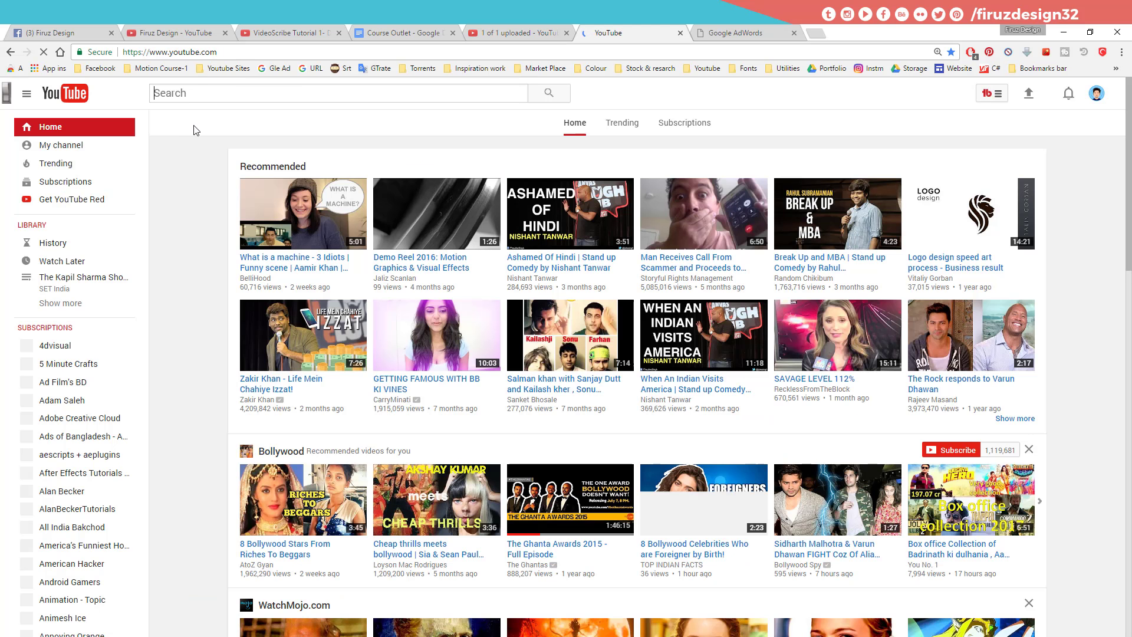
{"action": "type", "text": "g"}
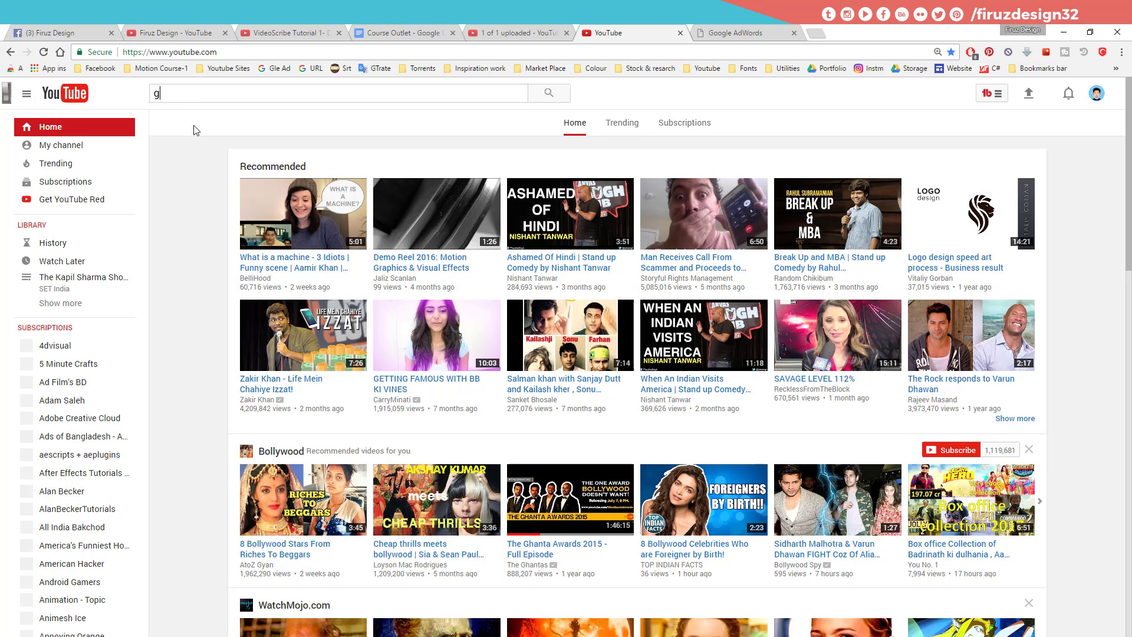
{"action": "type", "text": "enerative design"}
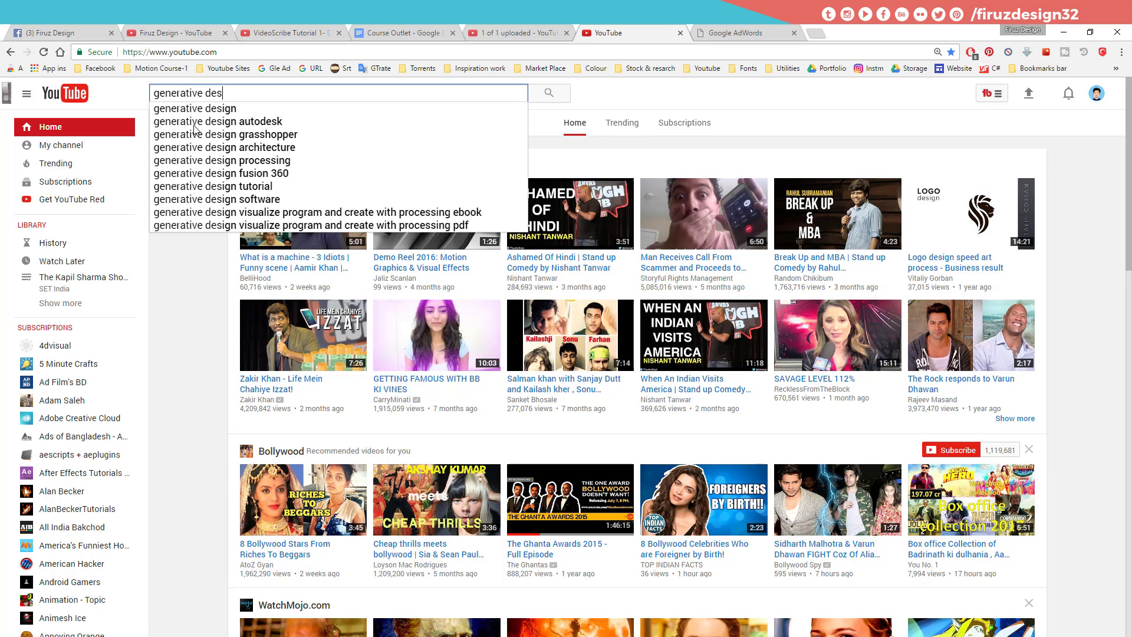
{"action": "key", "text": "Return"}
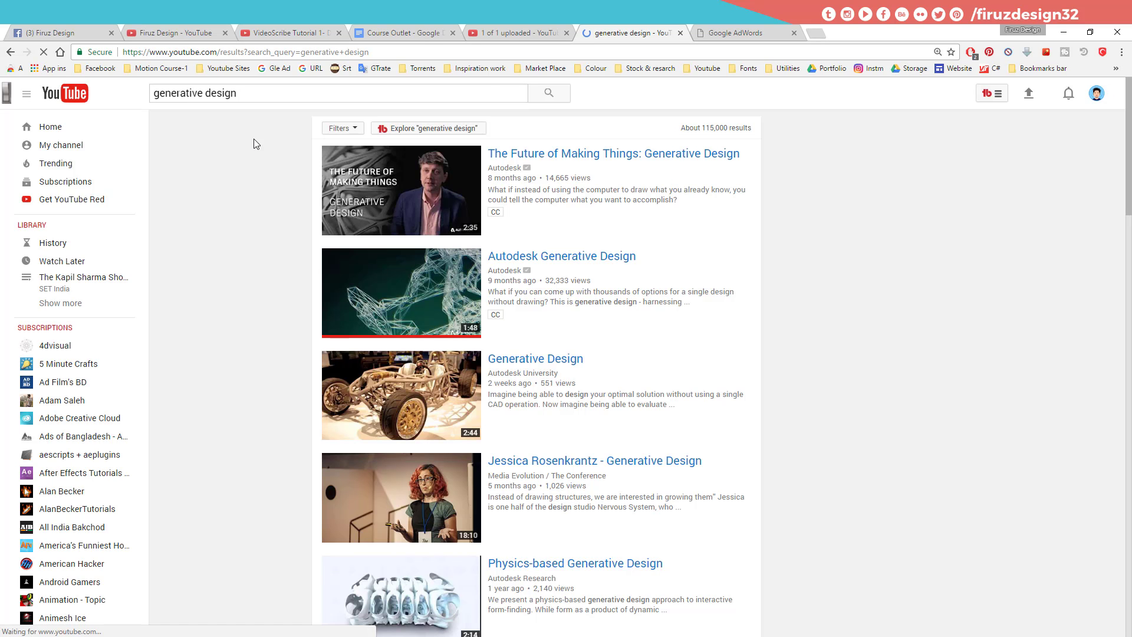
Step: Refine the YouTube search to "generative design reel"
{"action": "scroll", "coordinate": [204, 424], "scroll_direction": "down", "scroll_amount": 1}
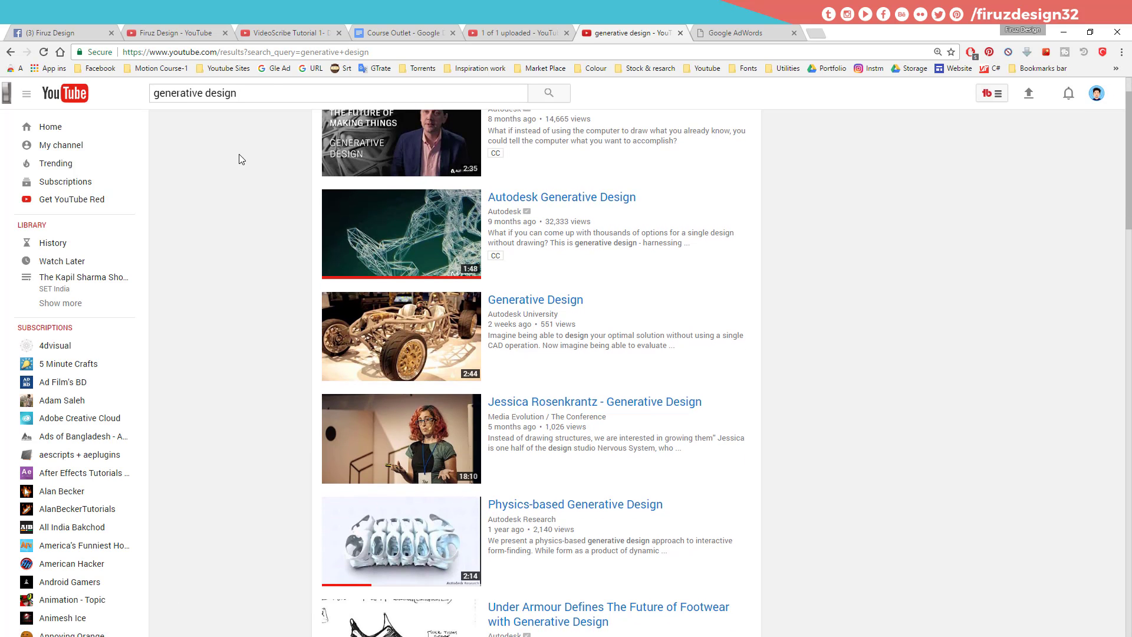
{"action": "left_click", "coordinate": [270, 92]}
{"action": "type", "text": "reel"}
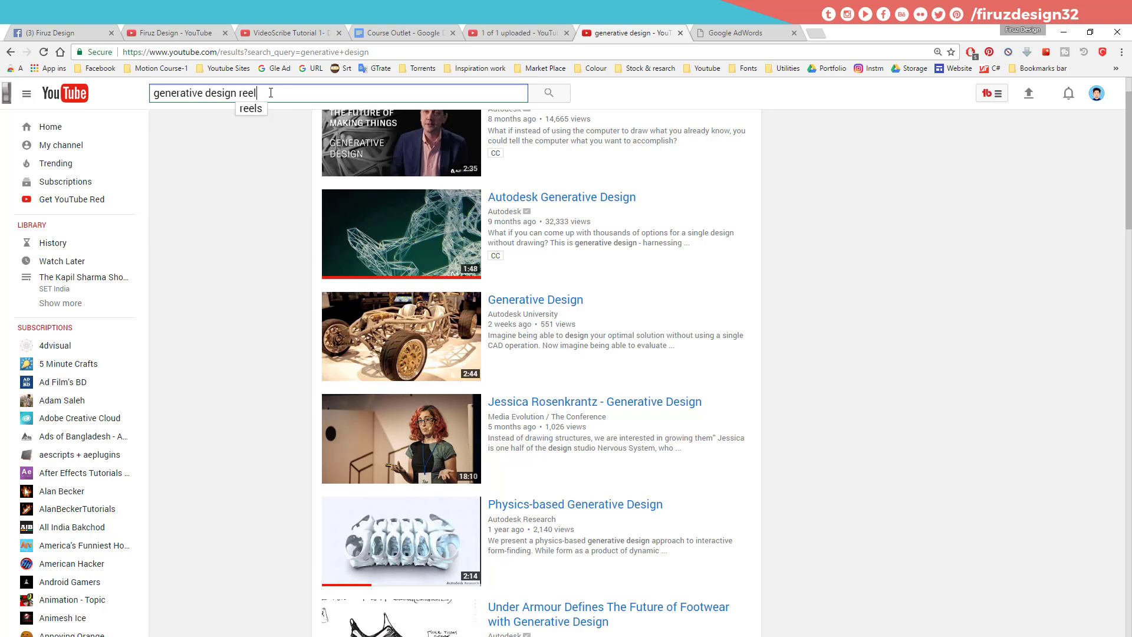
{"action": "key", "text": "Return"}
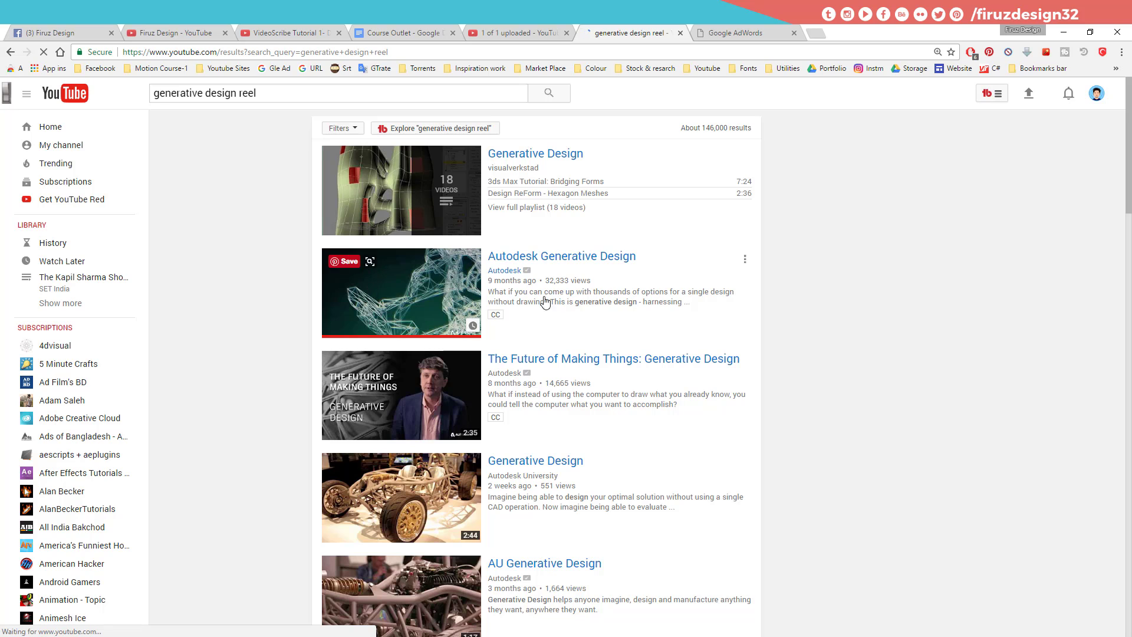
Step: Open the "Autodesk Generative Design" video, pause it, and copy all of its tags with TubeBuddy
{"action": "left_click", "coordinate": [593, 265]}
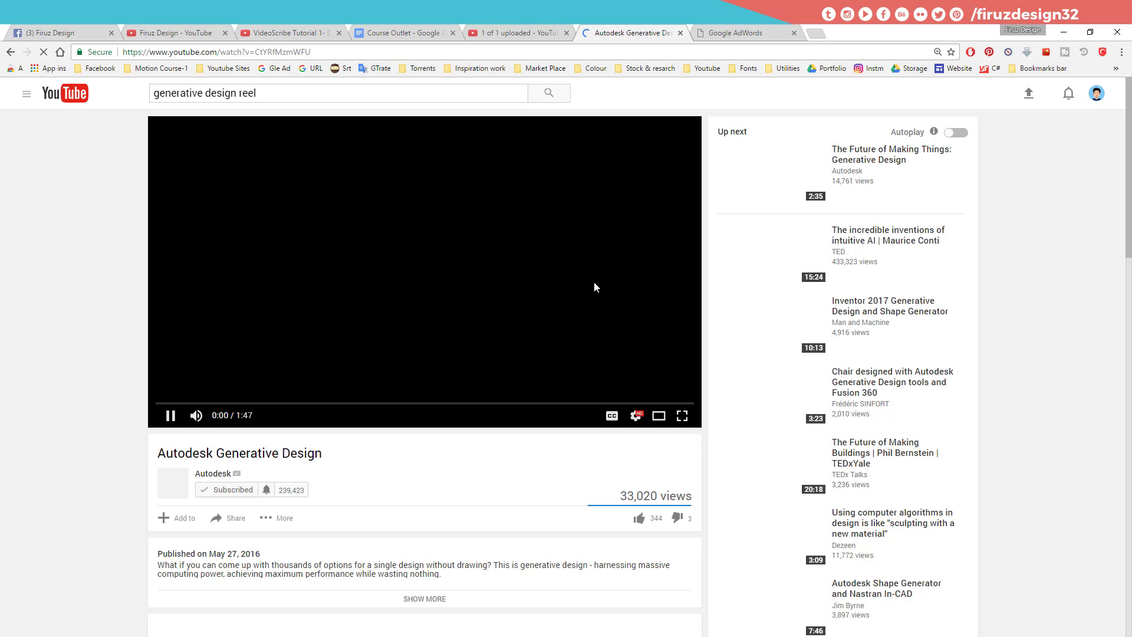
{"action": "left_click", "coordinate": [444, 290]}
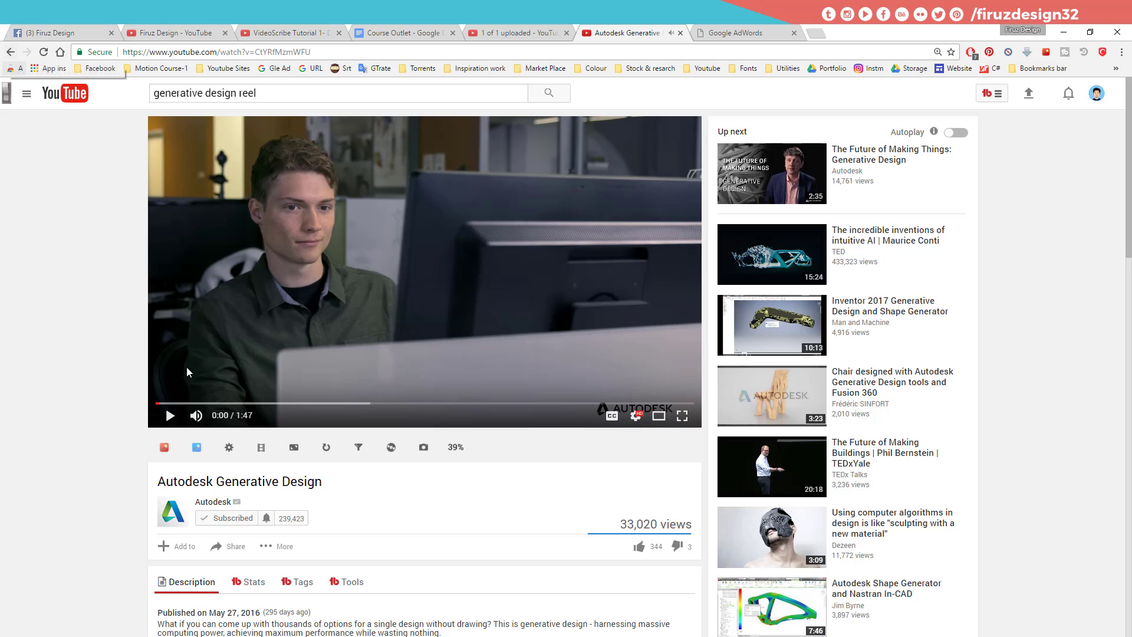
{"action": "scroll", "coordinate": [3, 383], "scroll_direction": "down", "scroll_amount": 2}
{"action": "scroll", "coordinate": [3, 384], "scroll_direction": "down", "scroll_amount": 2}
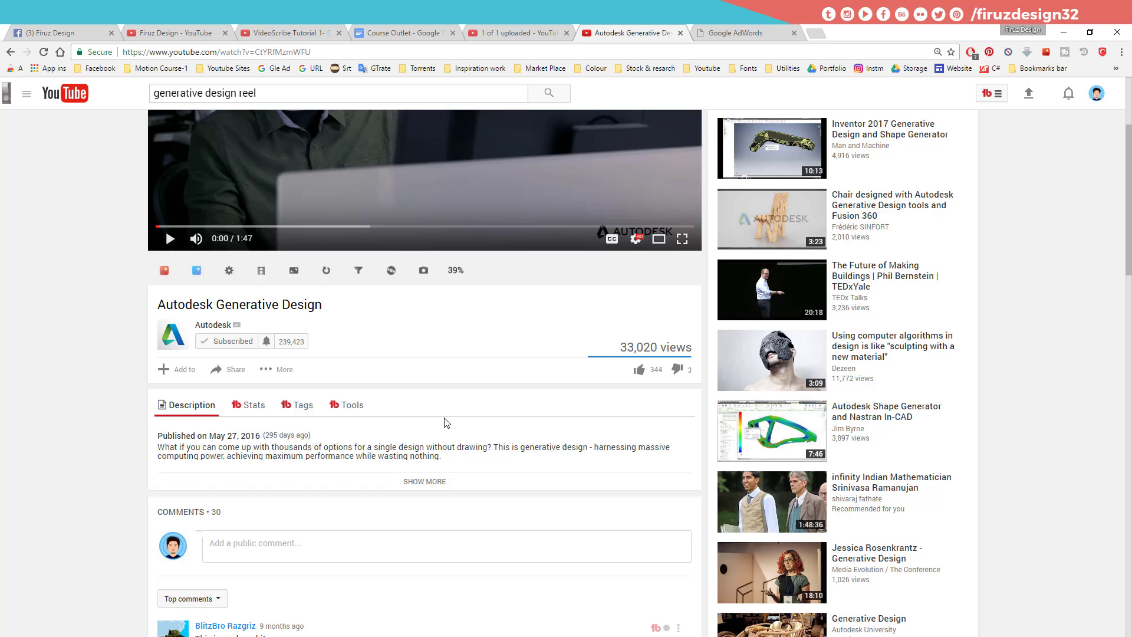
{"action": "scroll", "coordinate": [447, 422], "scroll_direction": "up", "scroll_amount": 1}
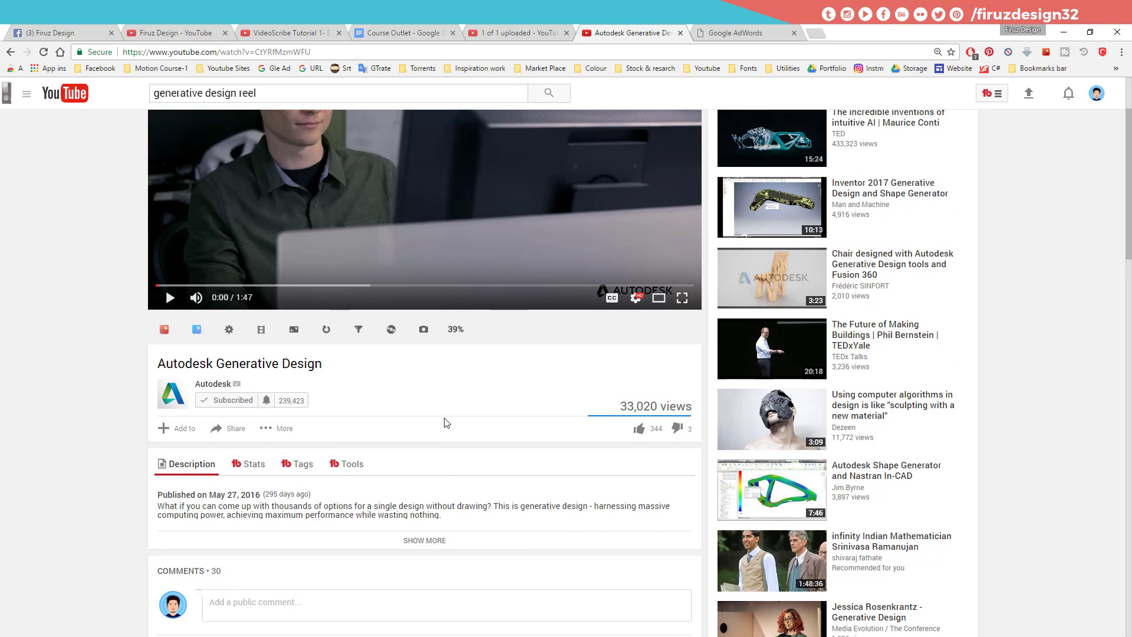
{"action": "scroll", "coordinate": [446, 422], "scroll_direction": "down", "scroll_amount": 2}
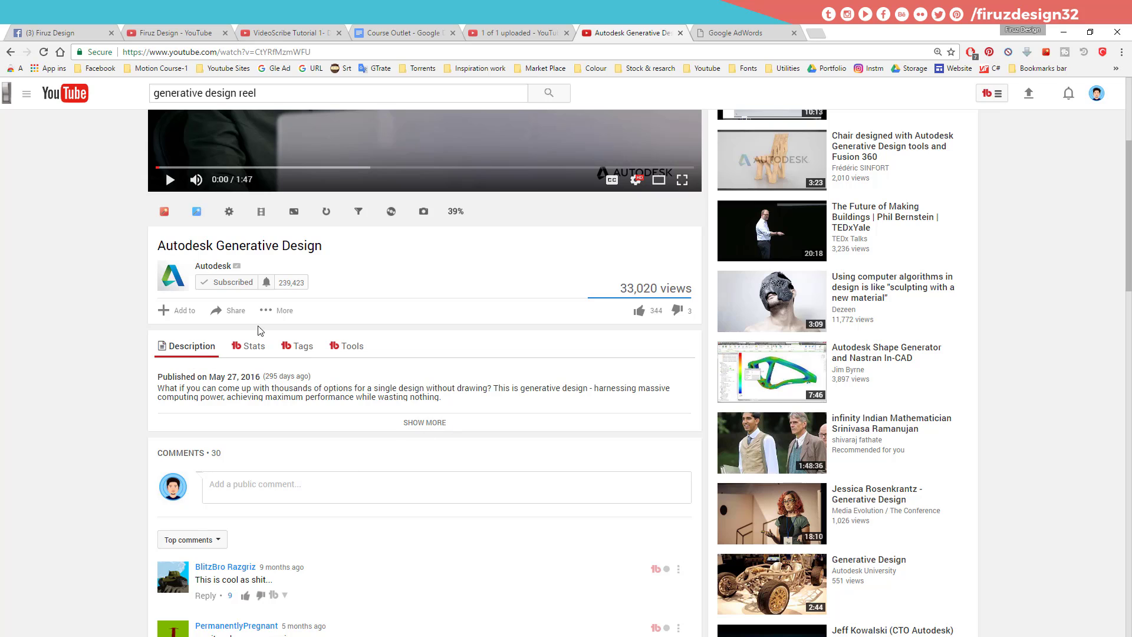
{"action": "left_click", "coordinate": [301, 350]}
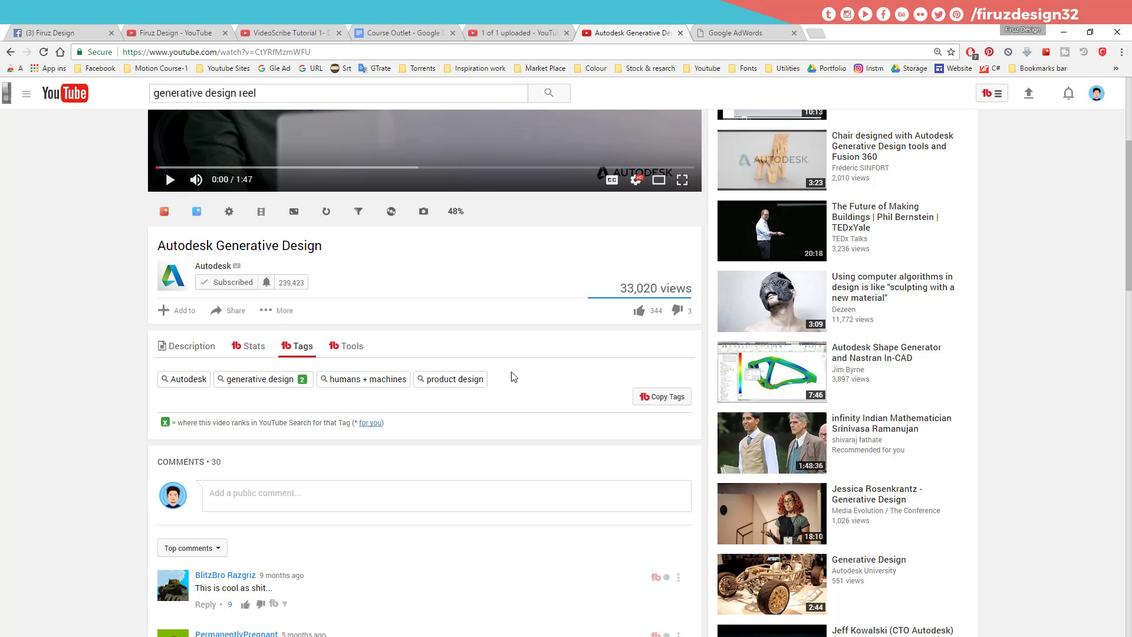
{"action": "left_click", "coordinate": [651, 399]}
Step: Paste the copied tags into the uploaded video's tag field and remove the "Autodesk" tag
{"action": "left_click", "coordinate": [734, 27]}
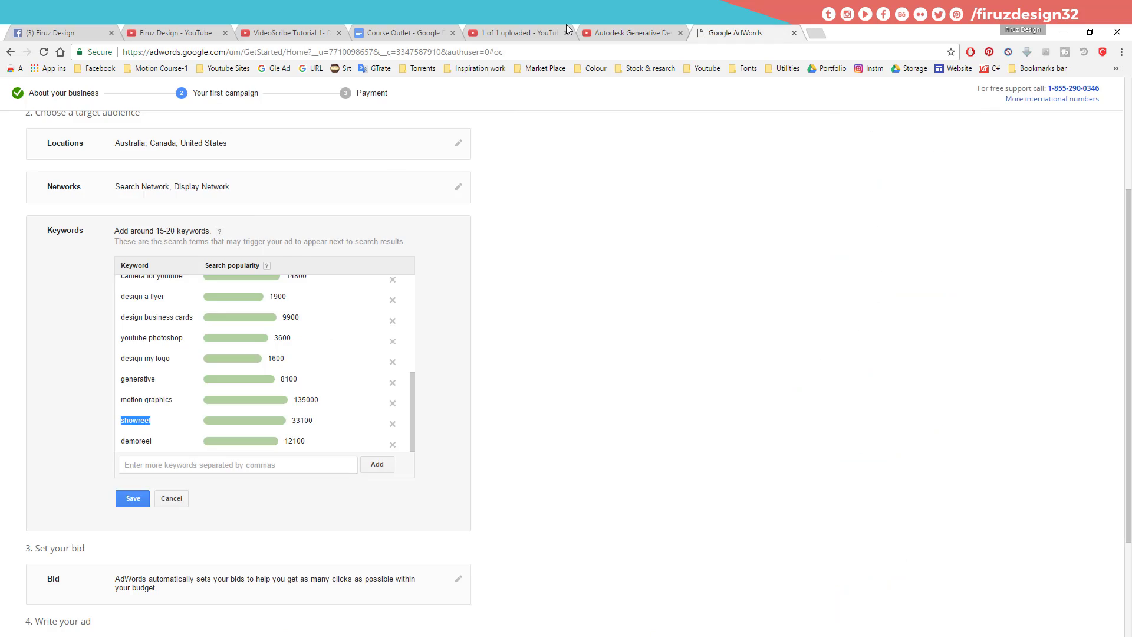
{"action": "left_click", "coordinate": [563, 26]}
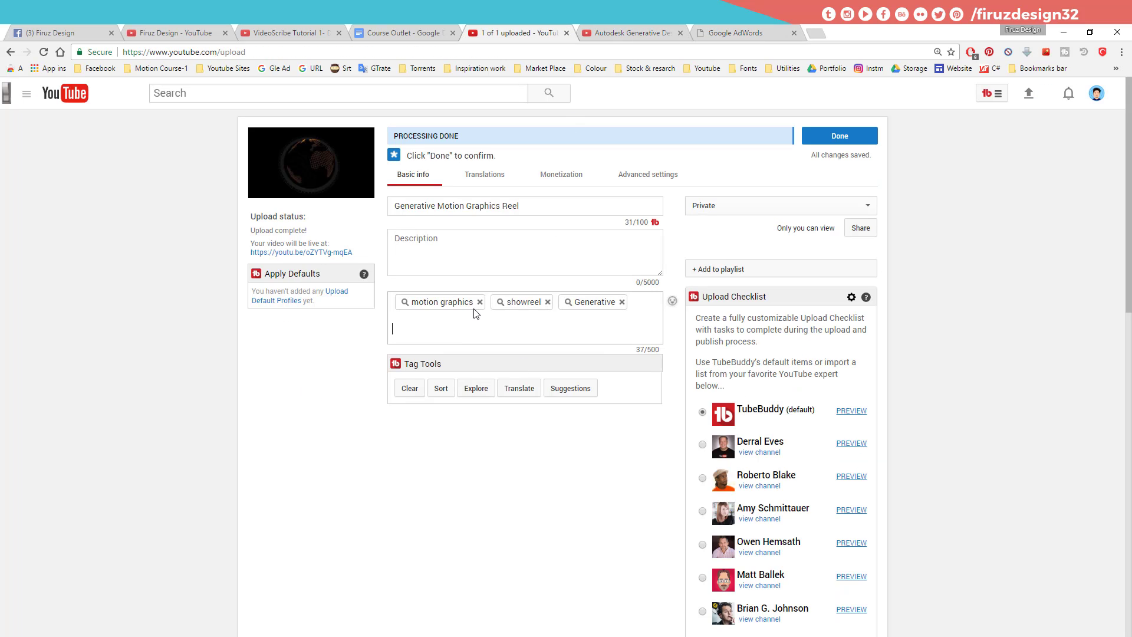
{"action": "key", "text": "ctrl+v"}
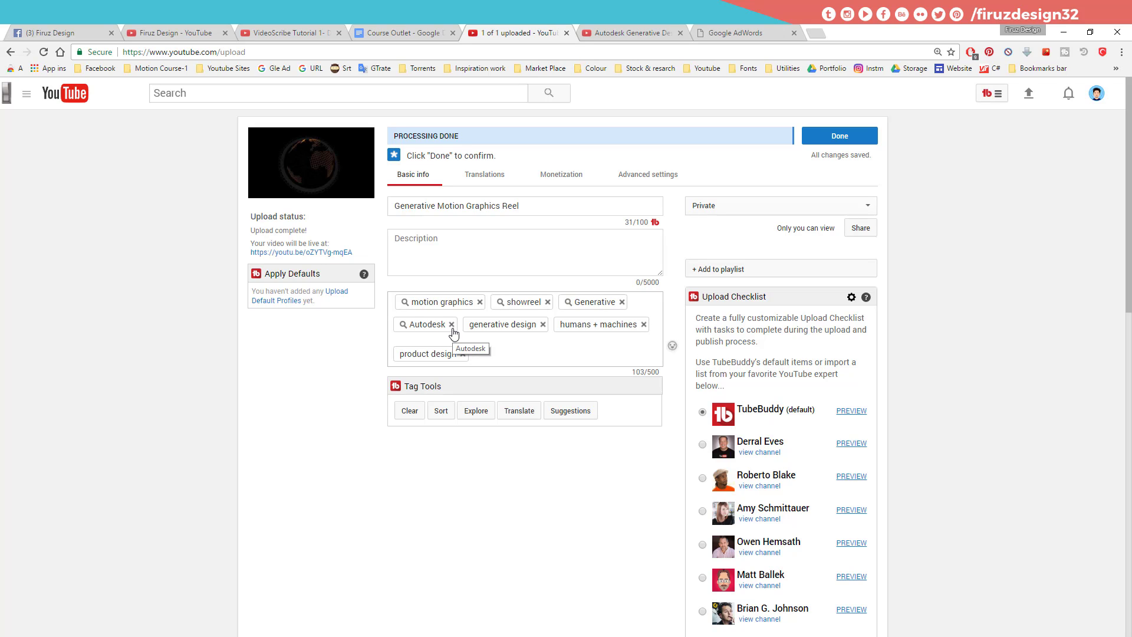
{"action": "left_click", "coordinate": [452, 325]}
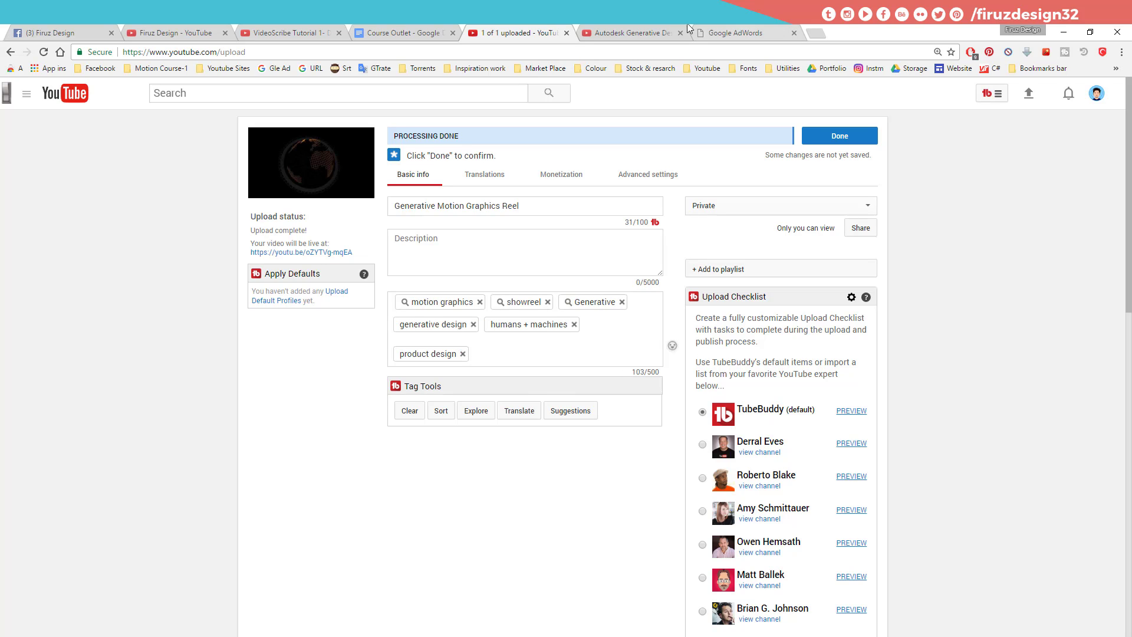
{"action": "left_click", "coordinate": [663, 28]}
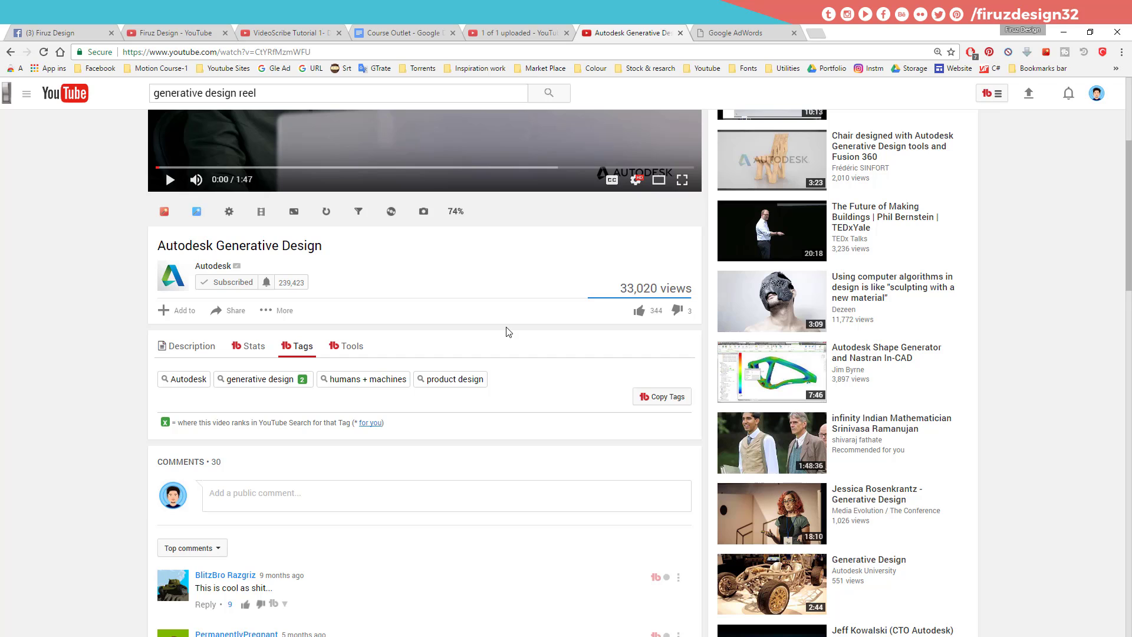
{"action": "left_click", "coordinate": [522, 31]}
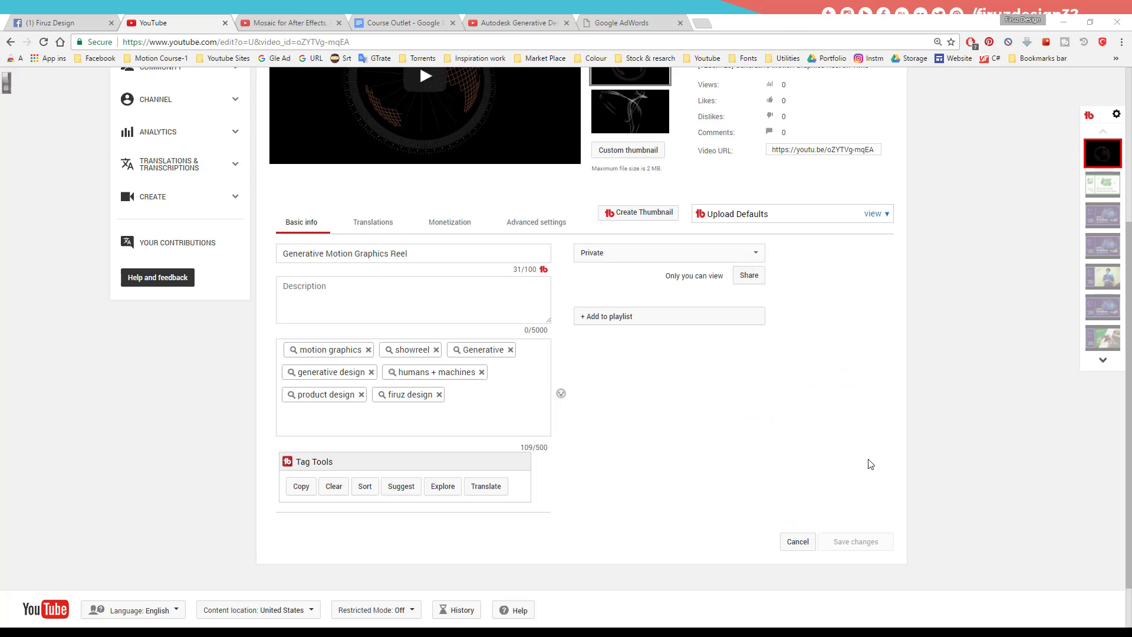
Step: Add the tag "Video copilot" to the uploaded video
{"action": "scroll", "coordinate": [868, 463], "scroll_direction": "down", "scroll_amount": 1}
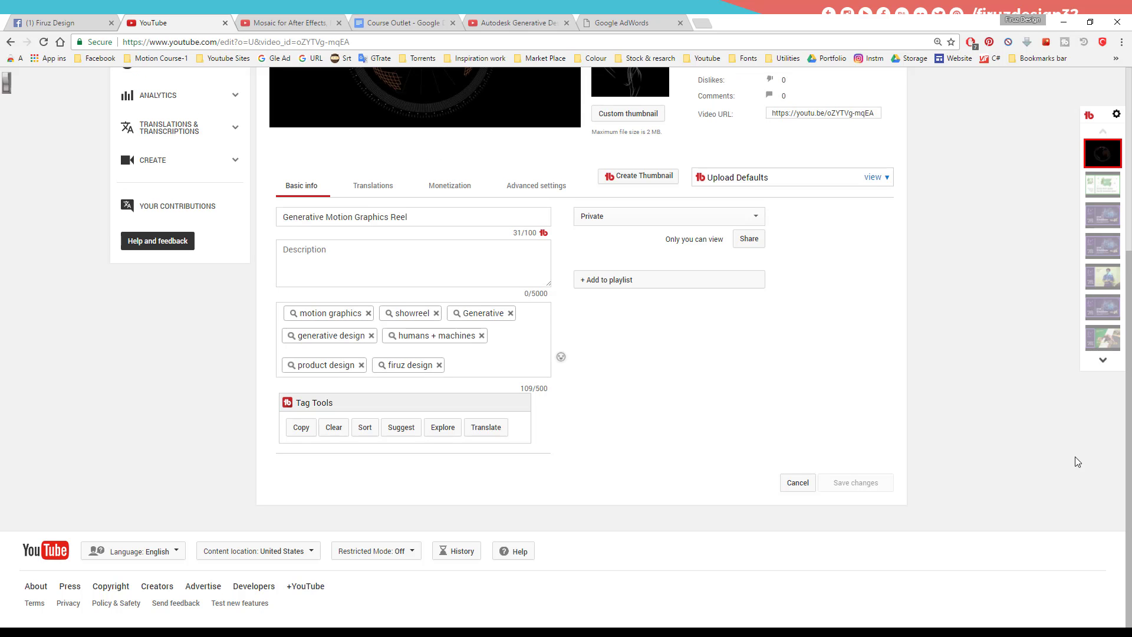
{"action": "type", "text": "Vio"}
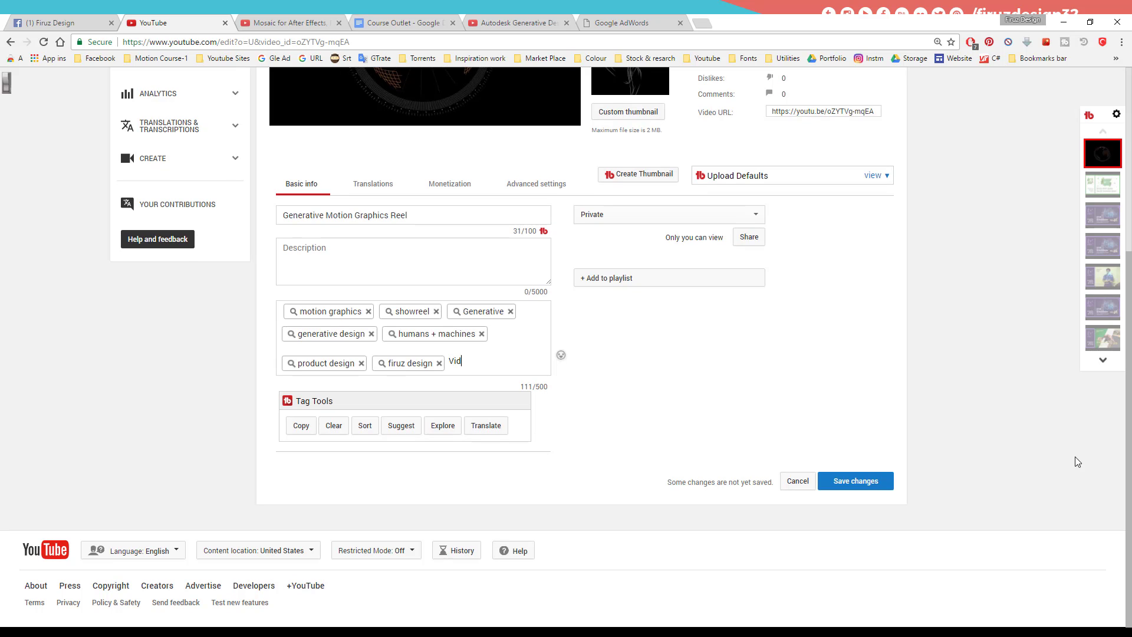
{"action": "type", "text": "eo copilot"}
{"action": "key", "text": "Return"}
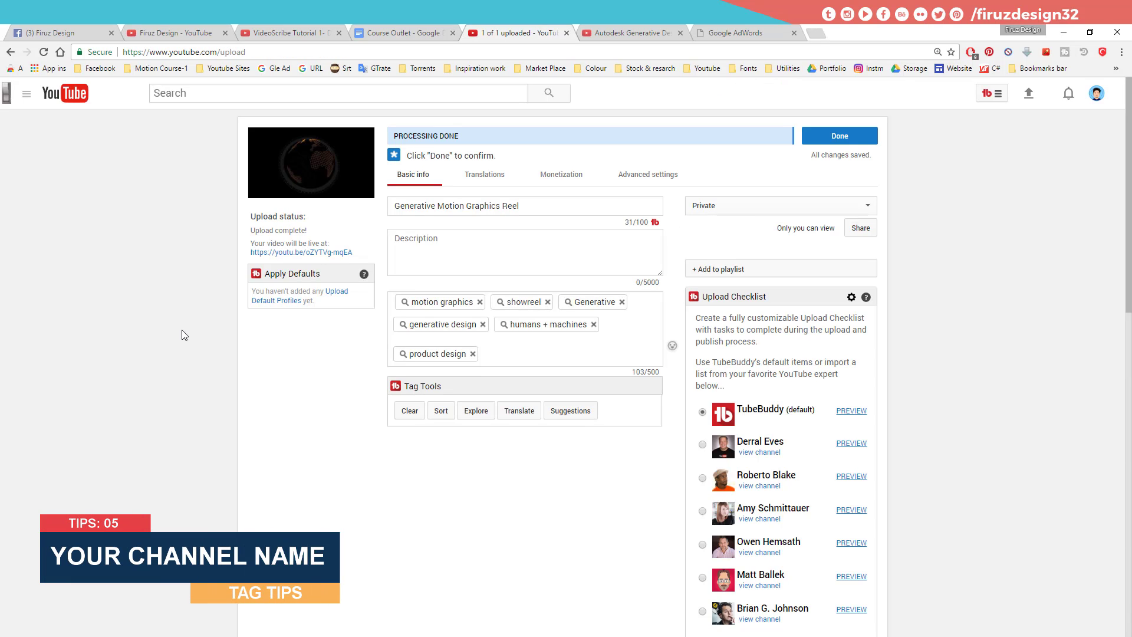
Step: Add the channel's name as a tag to the uploaded video, and review the tags and suggested videos on the Autodesk video's page
{"action": "type", "text": "firuz design"}
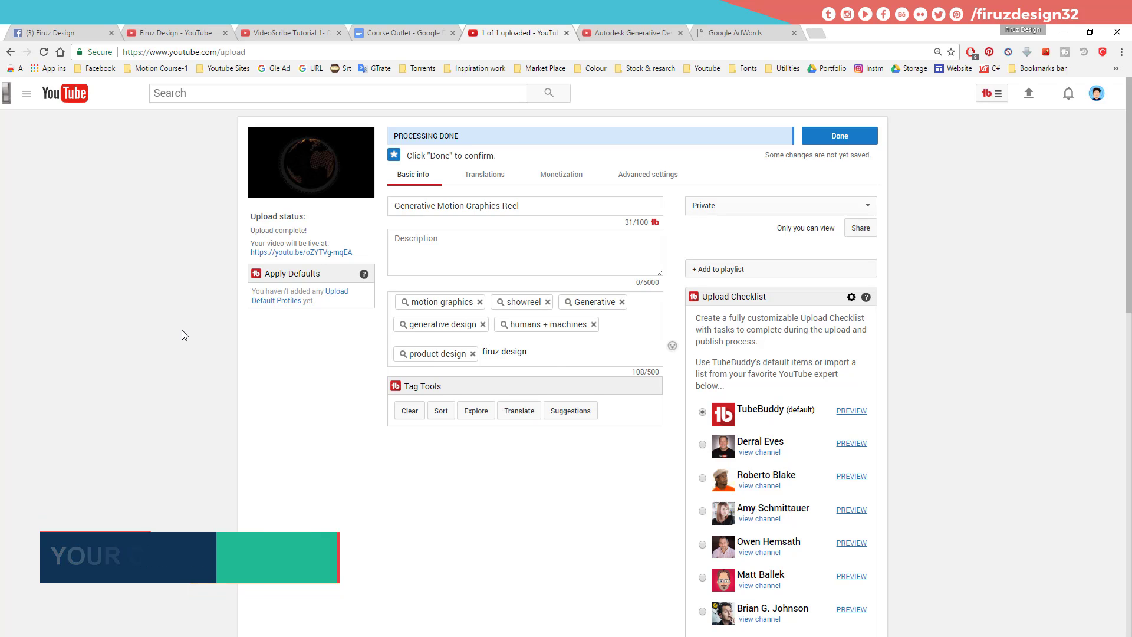
{"action": "key", "text": "Return"}
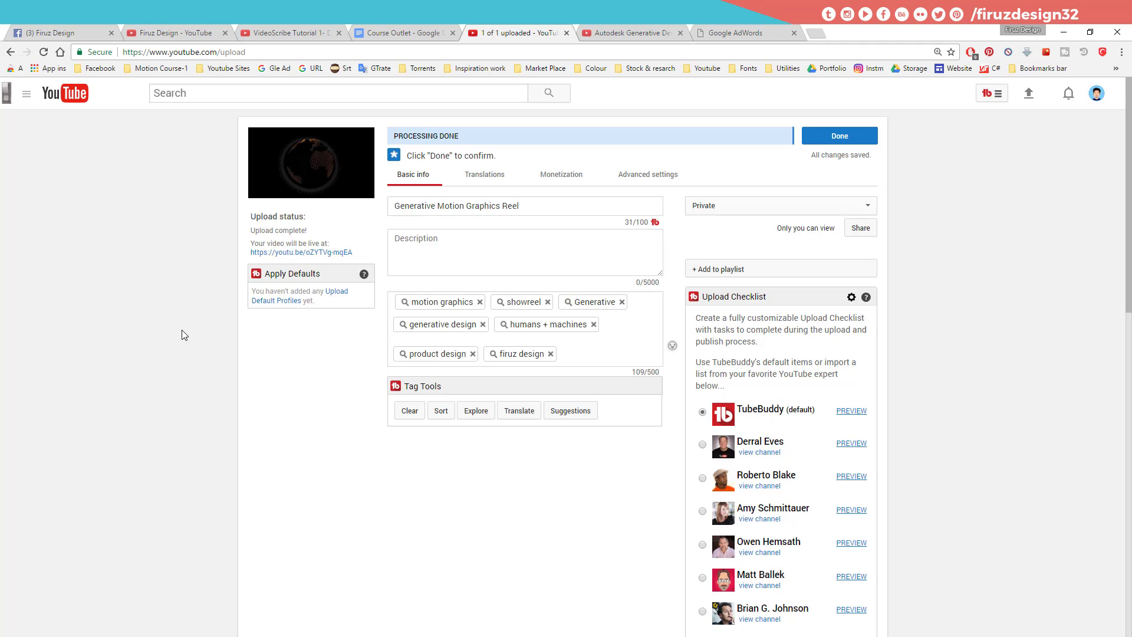
{"action": "left_click", "coordinate": [627, 31]}
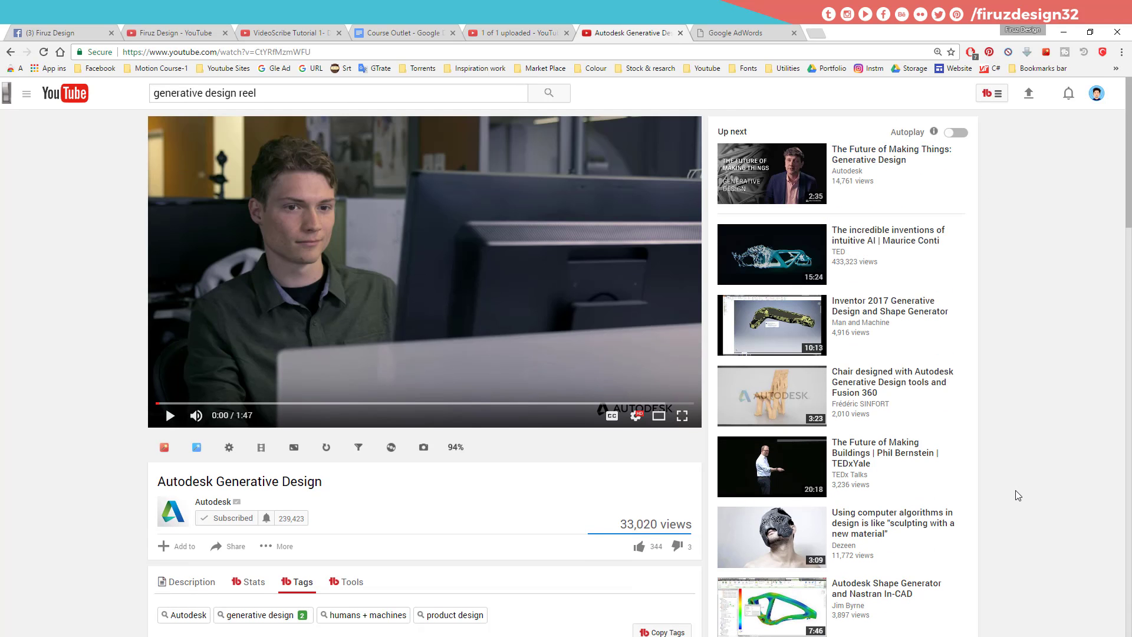
{"action": "scroll", "coordinate": [1021, 491], "scroll_direction": "down", "scroll_amount": 4}
{"action": "scroll", "coordinate": [1005, 448], "scroll_direction": "down", "scroll_amount": 1}
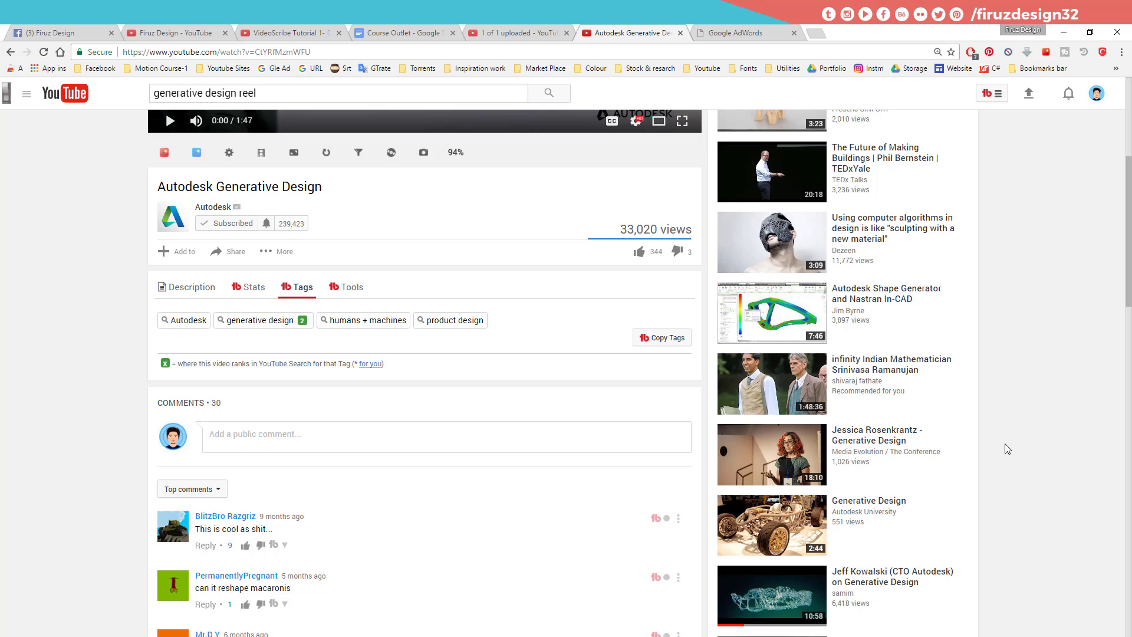
{"action": "scroll", "coordinate": [1006, 449], "scroll_direction": "up", "scroll_amount": 5}
{"action": "left_click", "coordinate": [514, 32]}
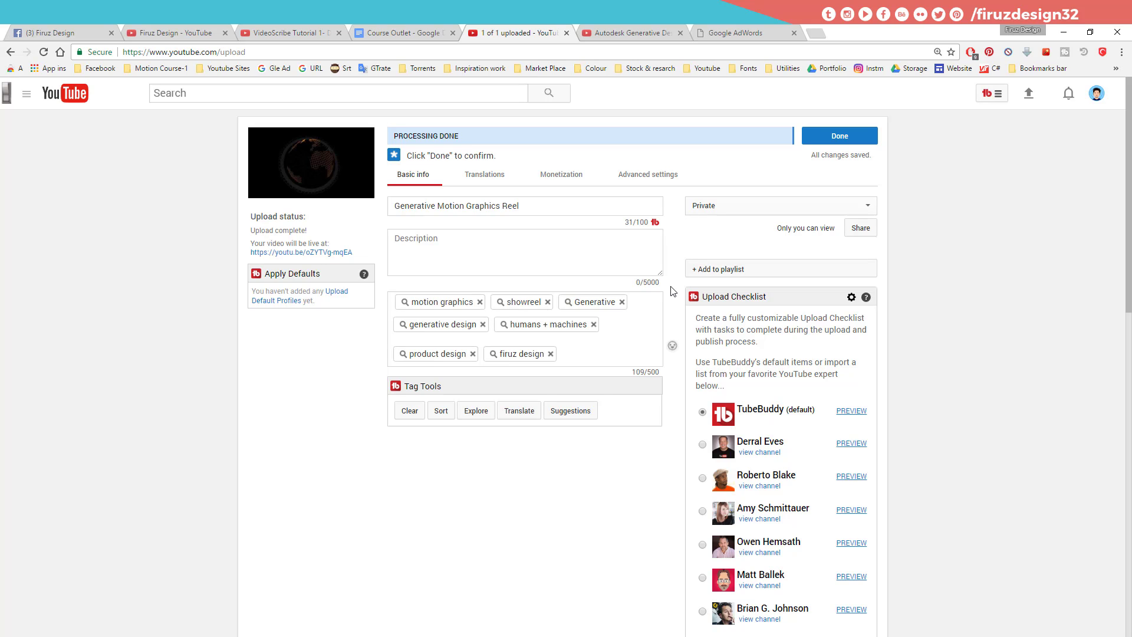
Step: View the playlist choices for the uploaded video and for the "VideoScribe Tutorial 1- Download & Install" video
{"action": "left_click", "coordinate": [727, 271]}
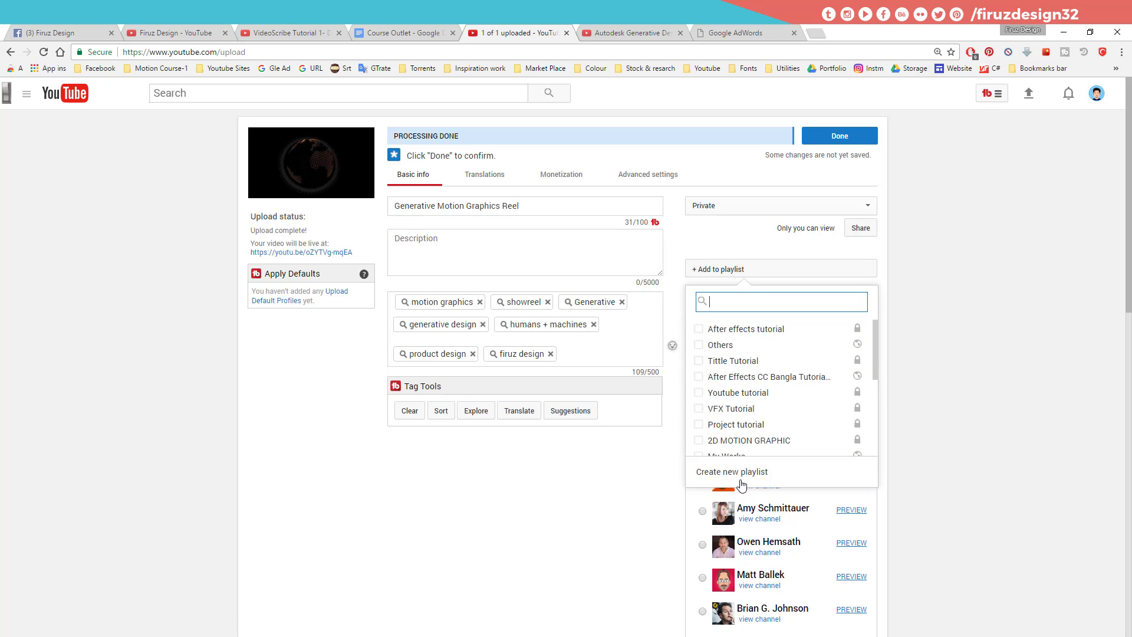
{"action": "left_click", "coordinate": [1007, 349]}
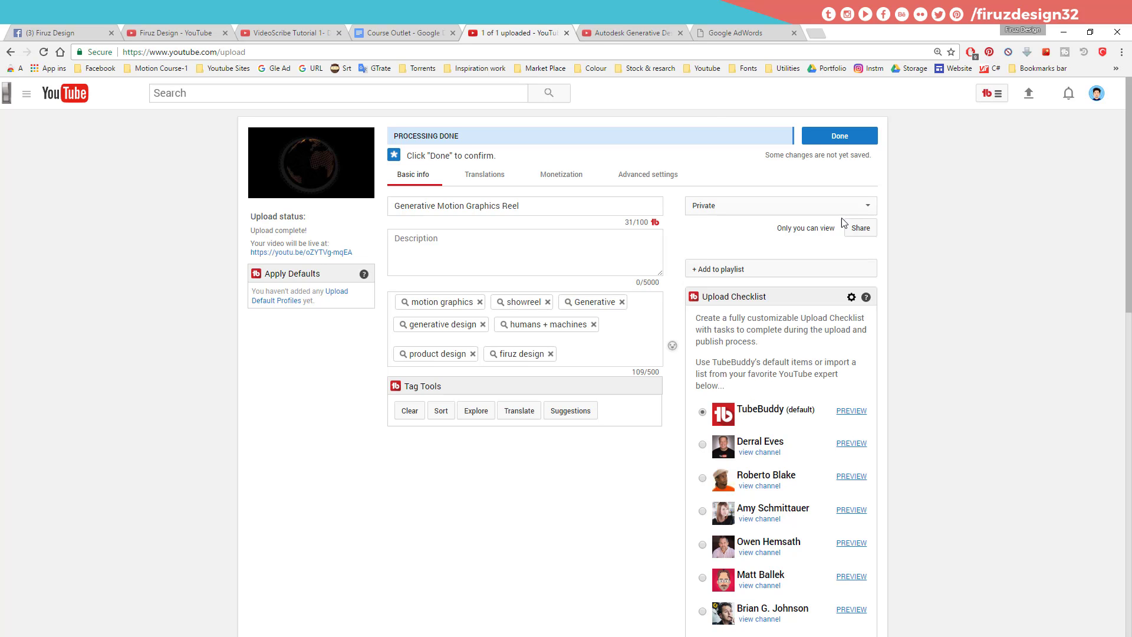
{"action": "left_click", "coordinate": [270, 25]}
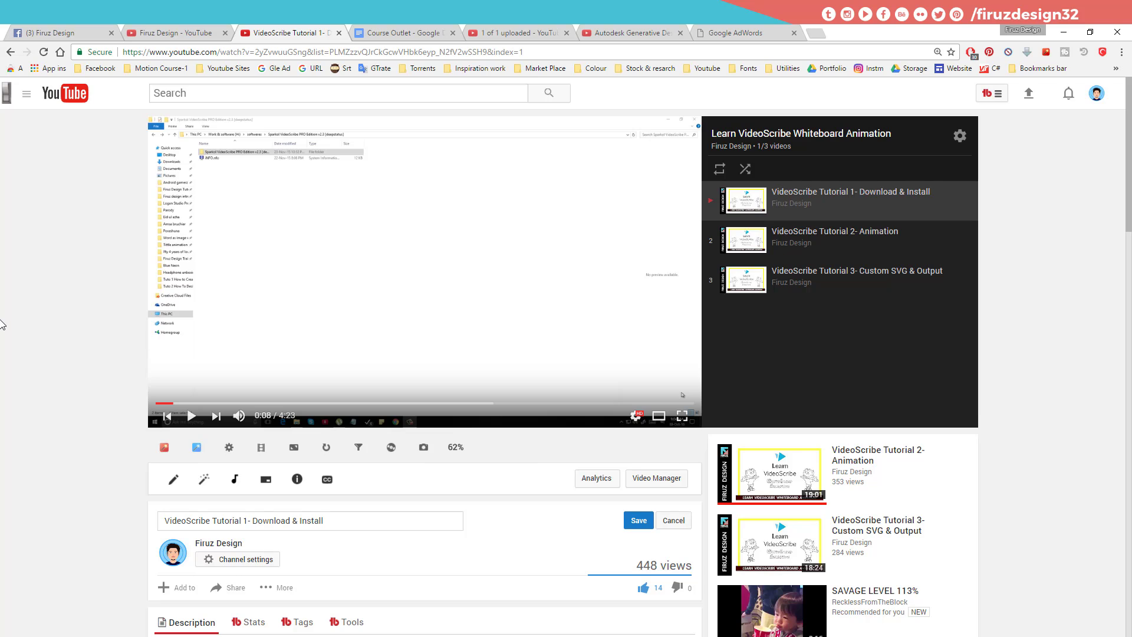
{"action": "left_click", "coordinate": [2, 320]}
{"action": "scroll", "coordinate": [15, 319], "scroll_direction": "down", "scroll_amount": 1}
{"action": "left_click", "coordinate": [15, 319]}
{"action": "scroll", "coordinate": [23, 319], "scroll_direction": "down", "scroll_amount": 2}
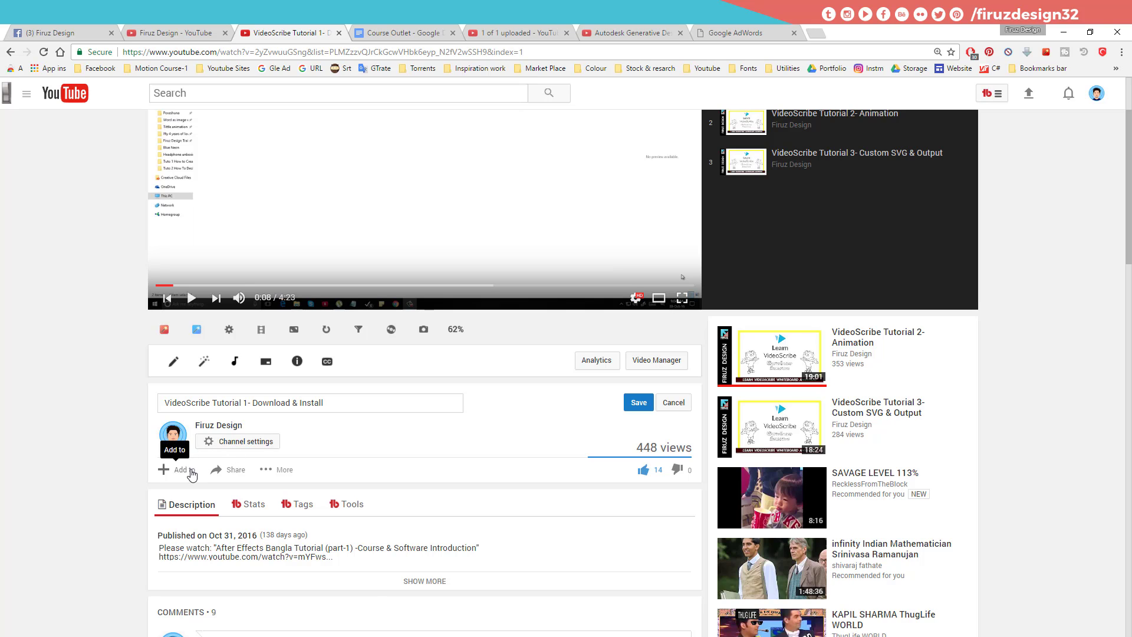
{"action": "left_click", "coordinate": [190, 472]}
{"action": "scroll", "coordinate": [212, 422], "scroll_direction": "down", "scroll_amount": 2}
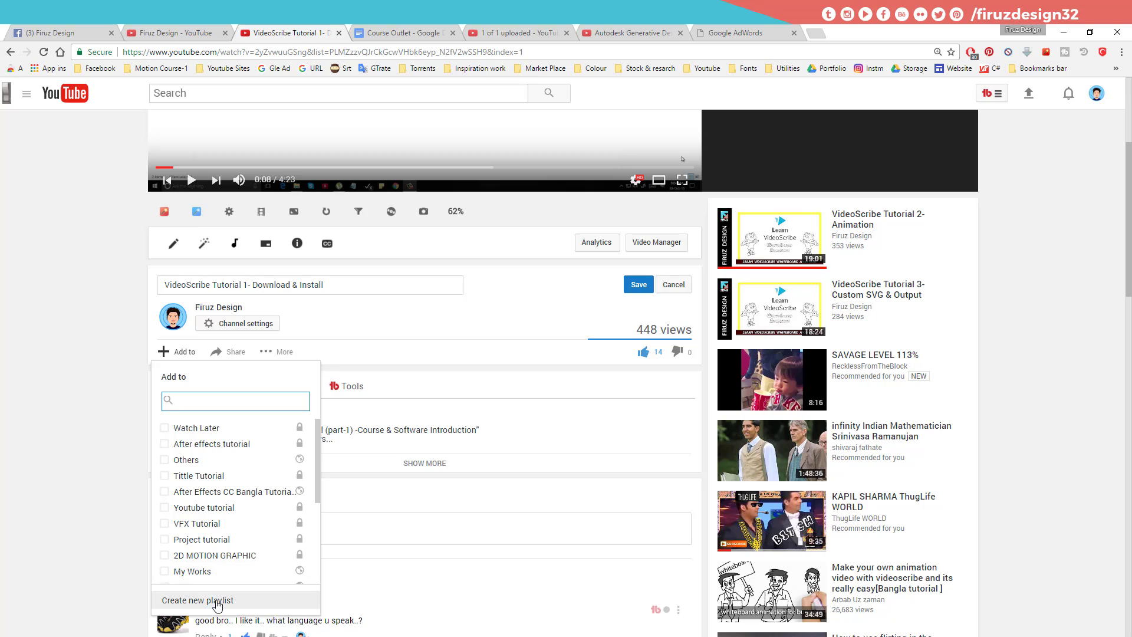
{"action": "left_click", "coordinate": [633, 33]}
{"action": "left_click", "coordinate": [524, 31]}
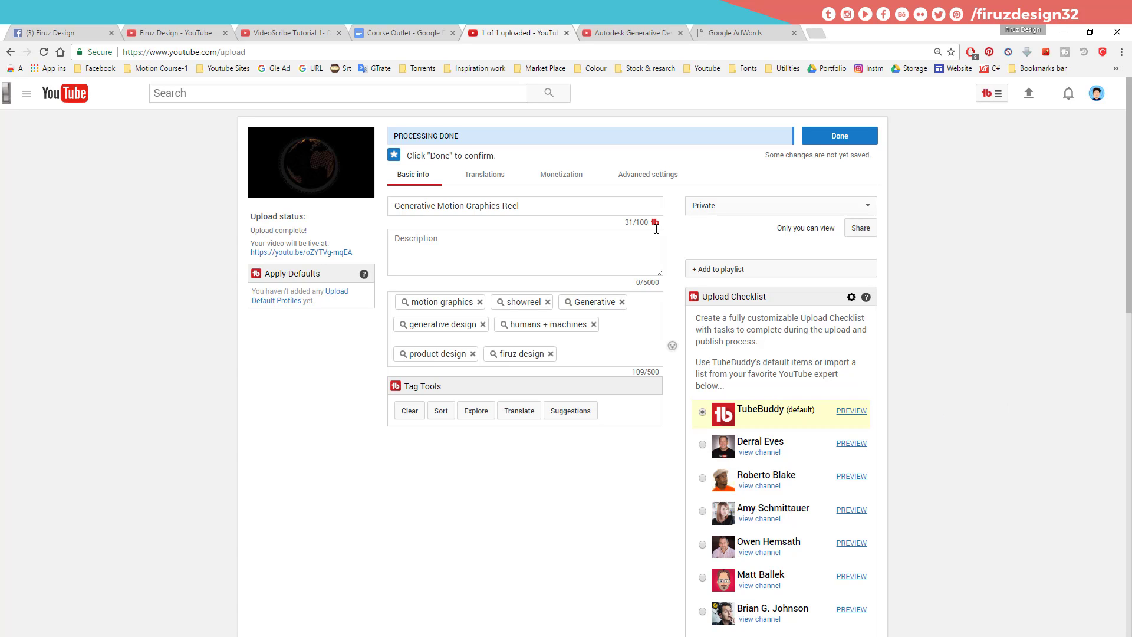
Step: View the playlist beside the VideoScribe tutorial video, and switch to the channel's home page
{"action": "left_click", "coordinate": [283, 32]}
{"action": "scroll", "coordinate": [83, 543], "scroll_direction": "up", "scroll_amount": 4}
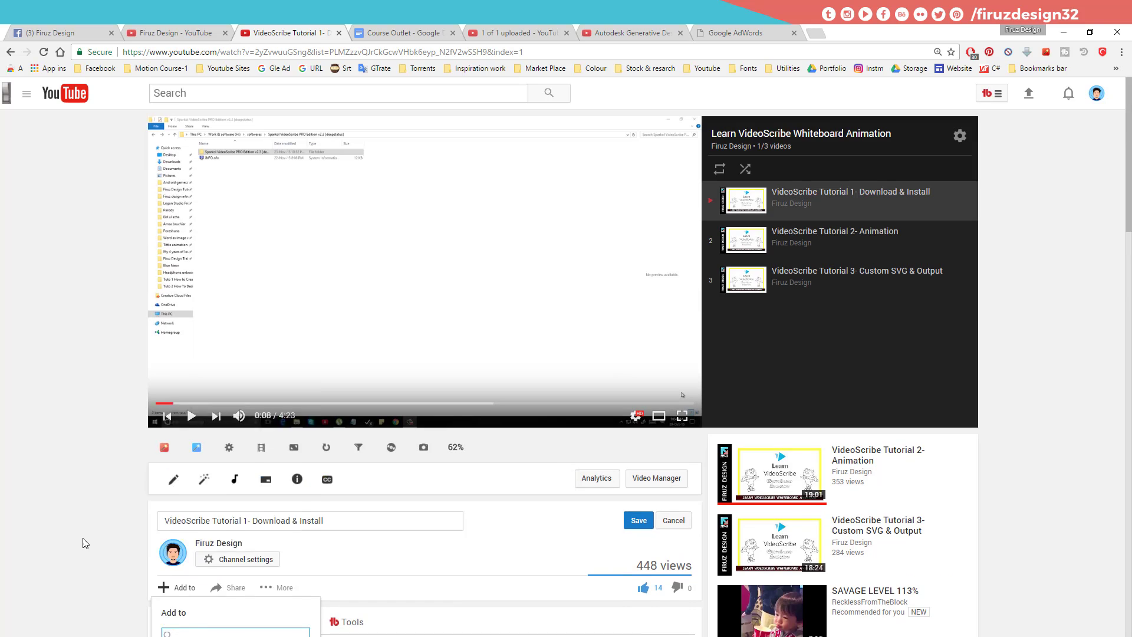
{"action": "left_click", "coordinate": [182, 26]}
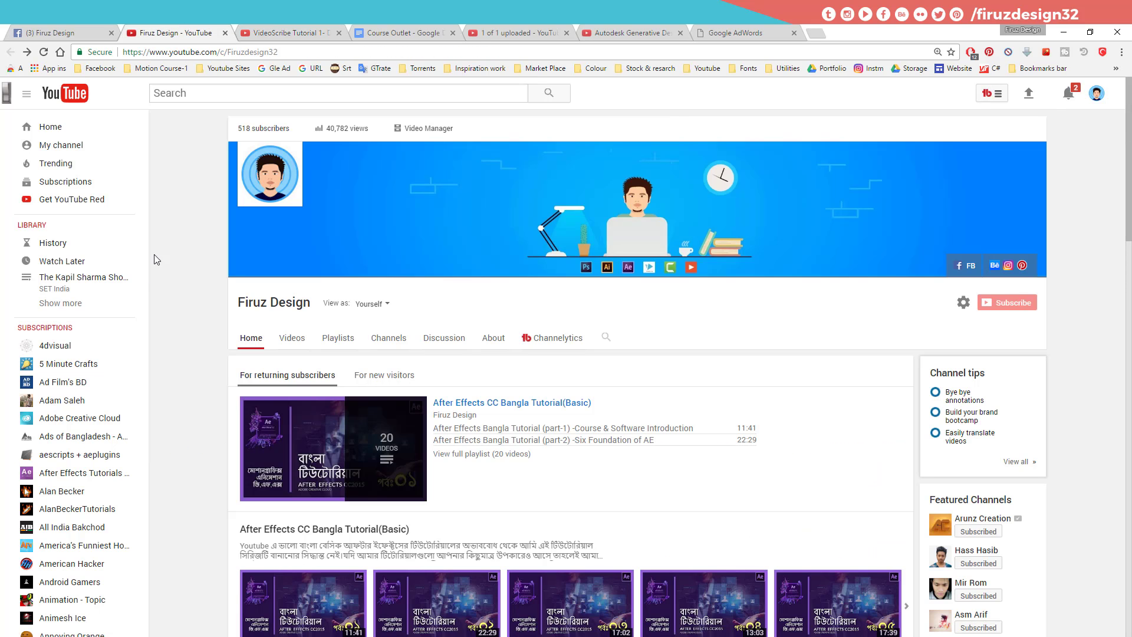
Step: Open the "After Effects CC Bangla Tutorial(Basic)" playlist from the channel, pause its first video, and view the playlist's own page
{"action": "left_click", "coordinate": [283, 428]}
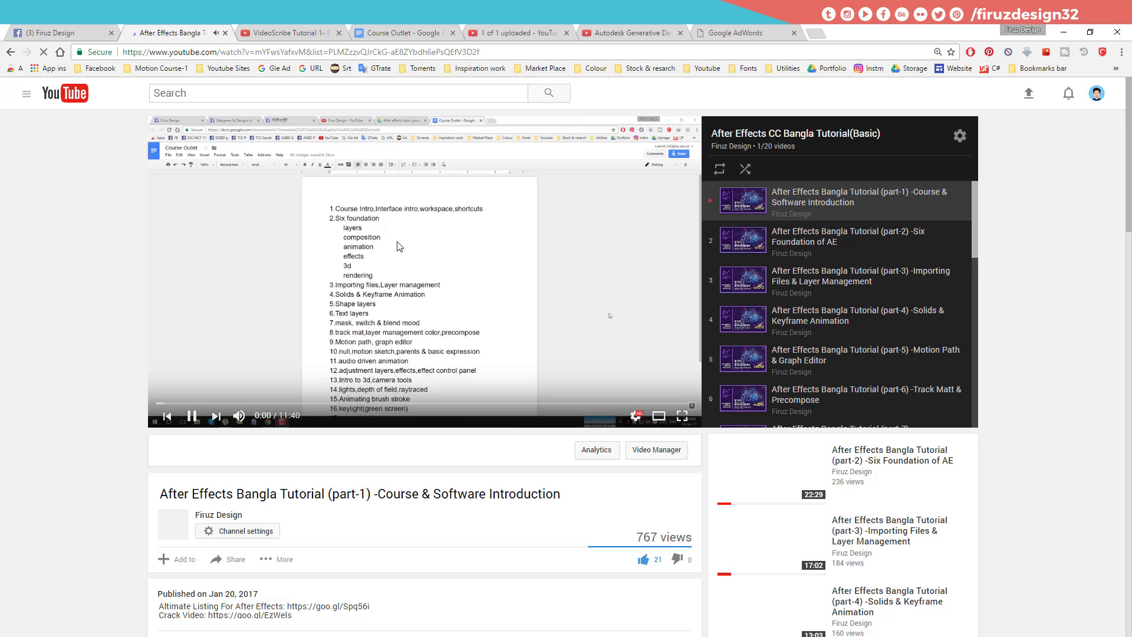
{"action": "left_click", "coordinate": [400, 244]}
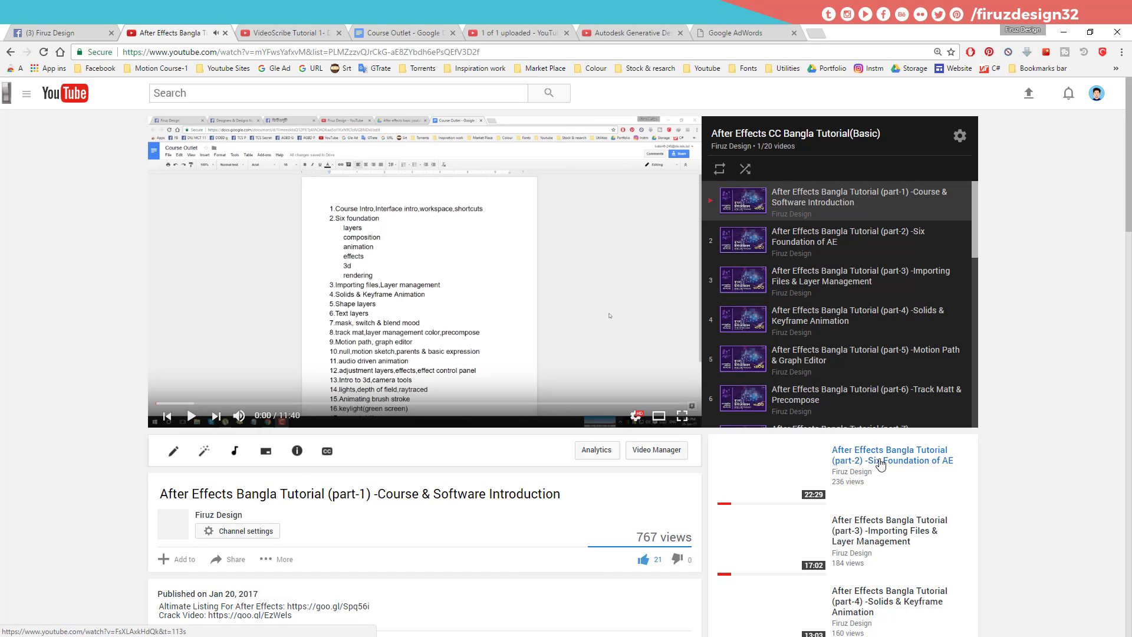
{"action": "left_click", "coordinate": [960, 138]}
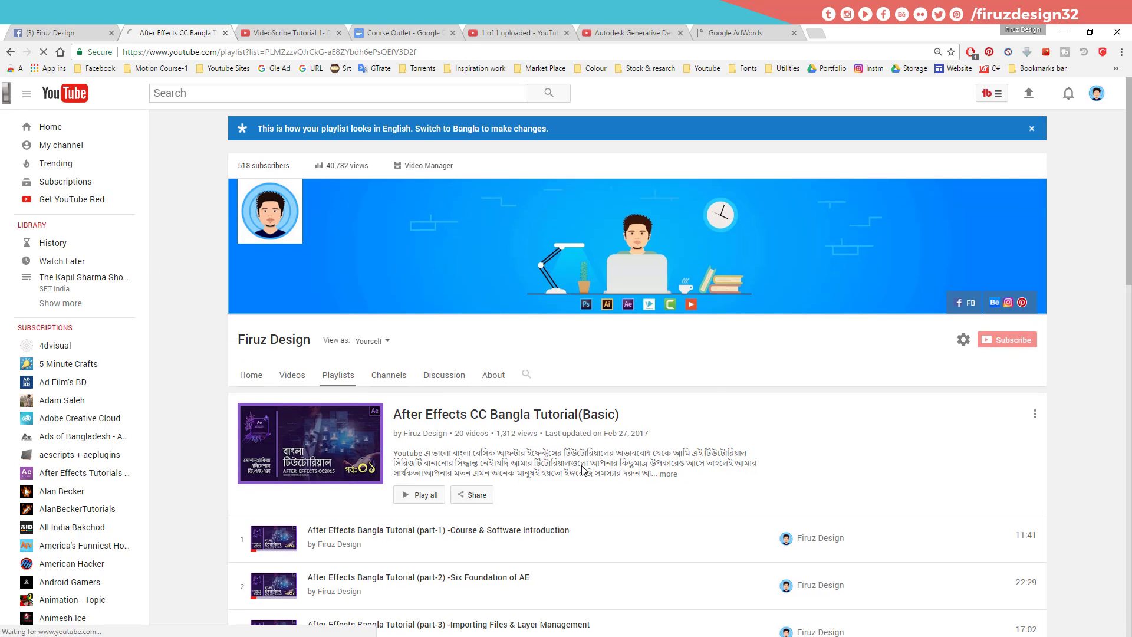
{"action": "scroll", "coordinate": [568, 409], "scroll_direction": "down", "scroll_amount": 2}
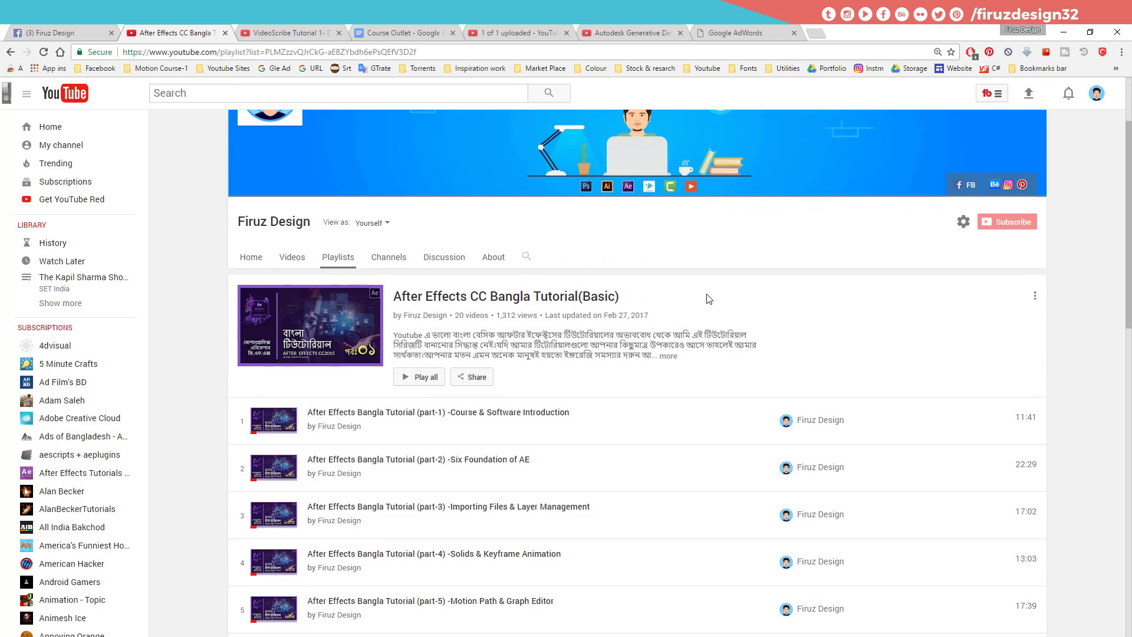
{"action": "scroll", "coordinate": [622, 329], "scroll_direction": "up", "scroll_amount": 2}
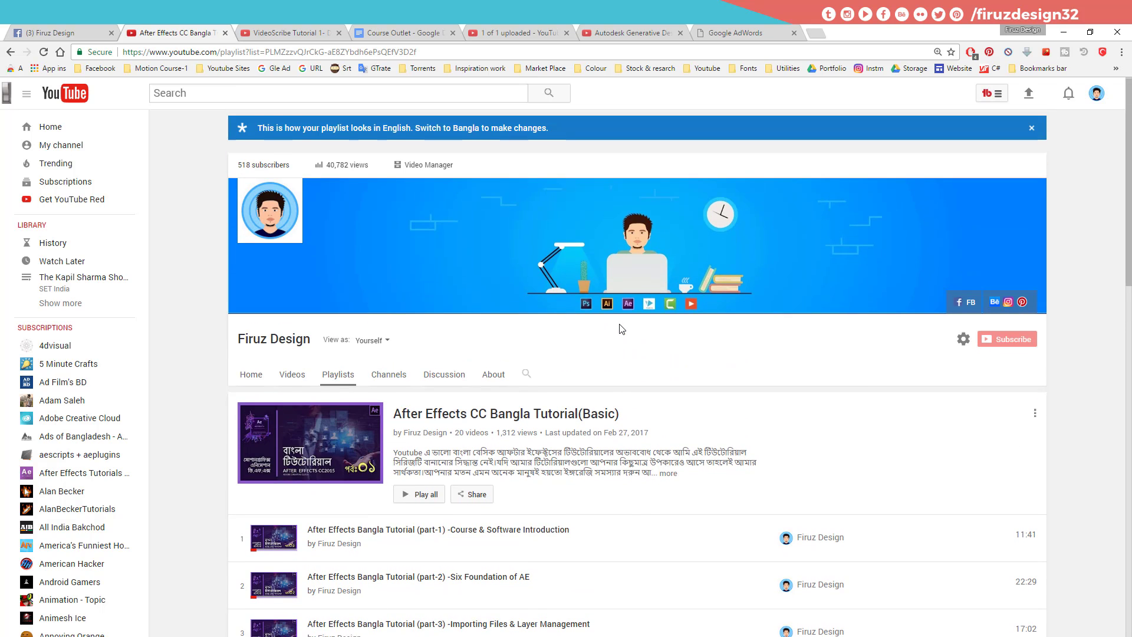
Step: Open the settings of the "Learn VideoScribe Whiteboard Animation" playlist and view its ordering and collaboration options
{"action": "left_click", "coordinate": [325, 25]}
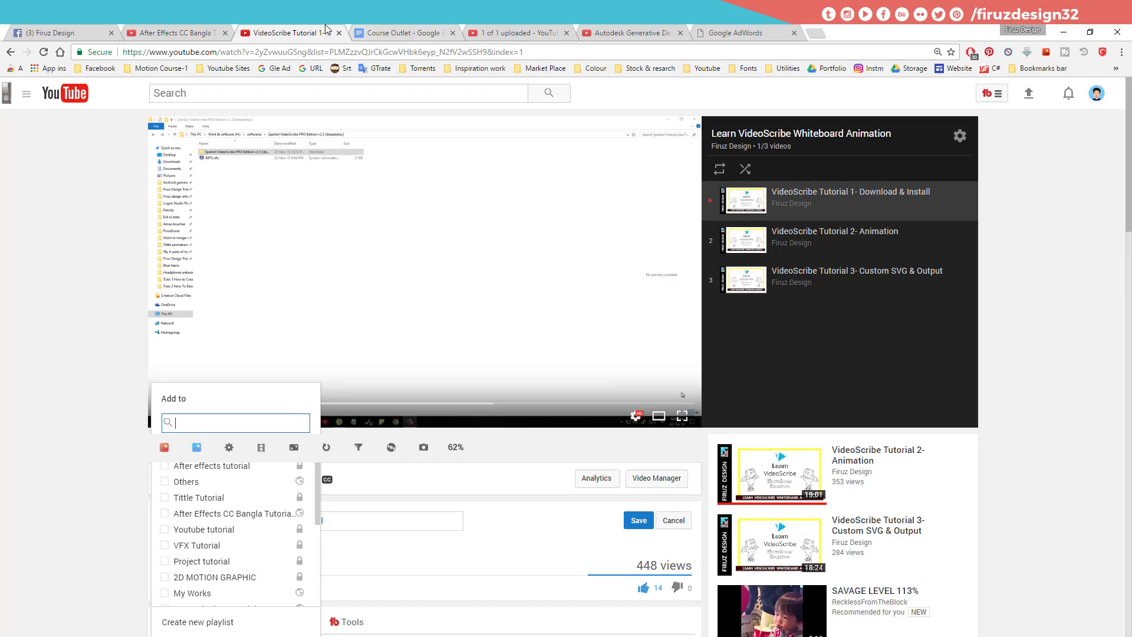
{"action": "left_click", "coordinate": [959, 135]}
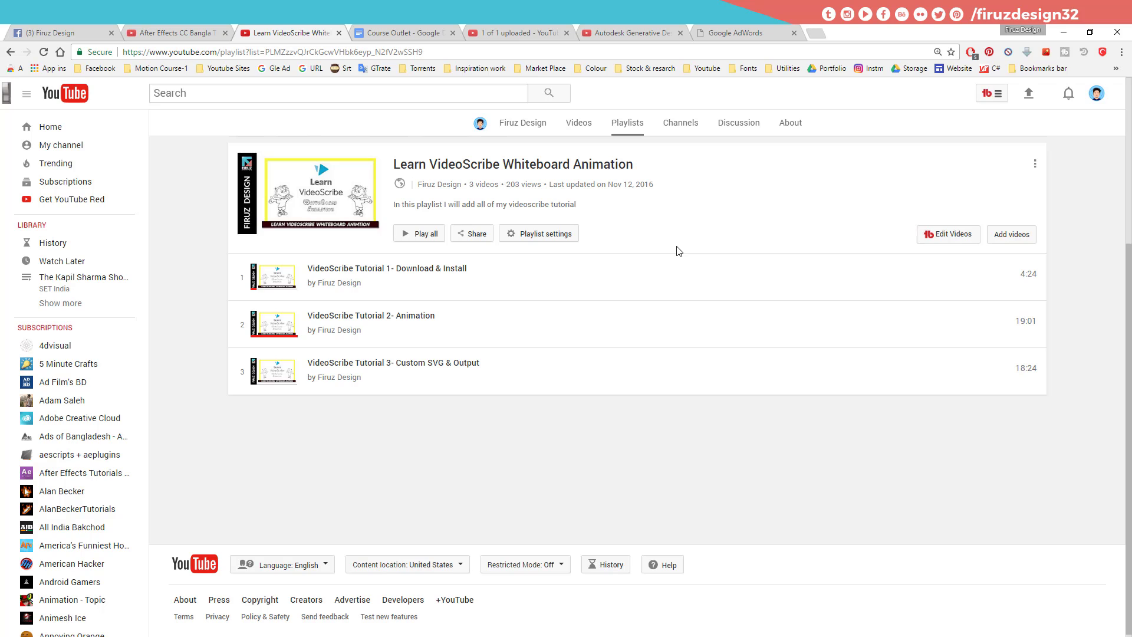
{"action": "left_click", "coordinate": [534, 235]}
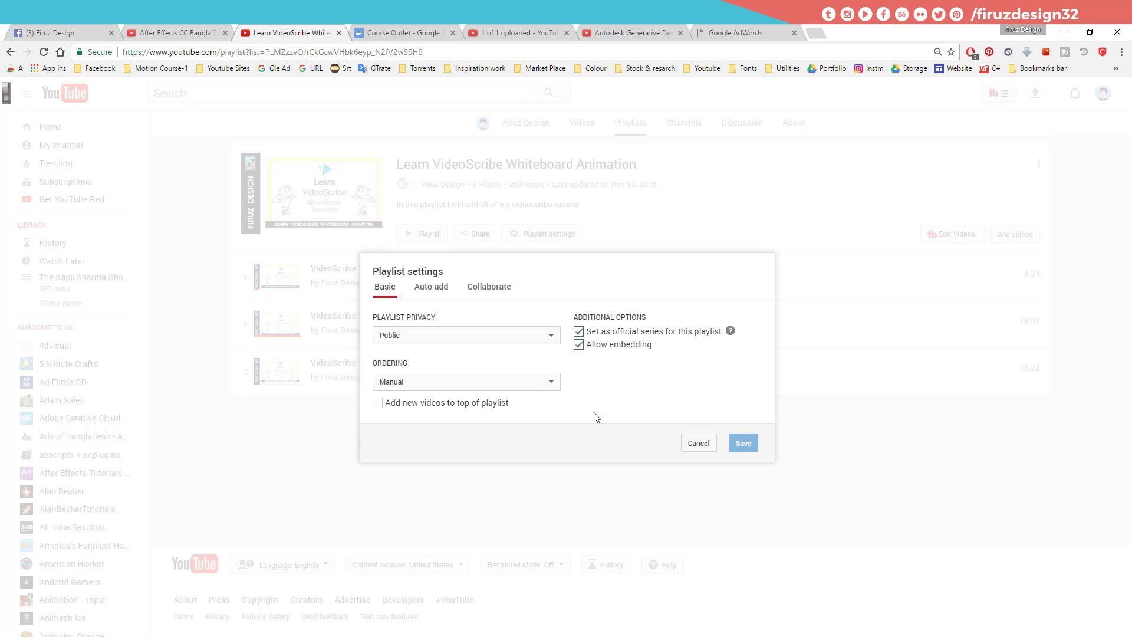
{"action": "left_click", "coordinate": [481, 383]}
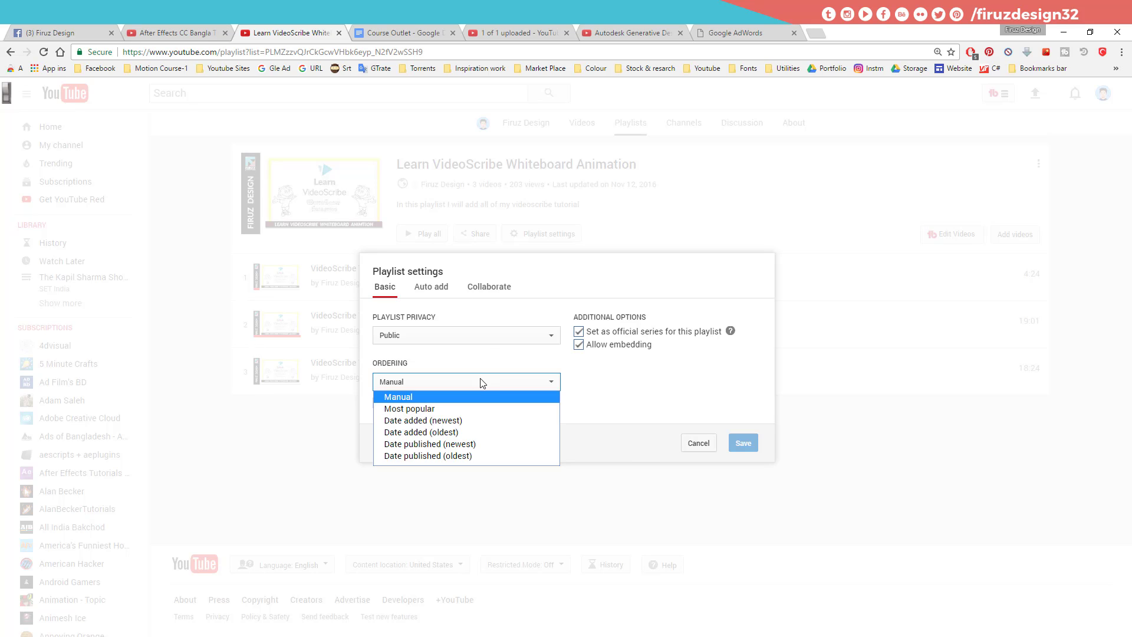
{"action": "left_click", "coordinate": [507, 304]}
{"action": "left_click", "coordinate": [504, 289]}
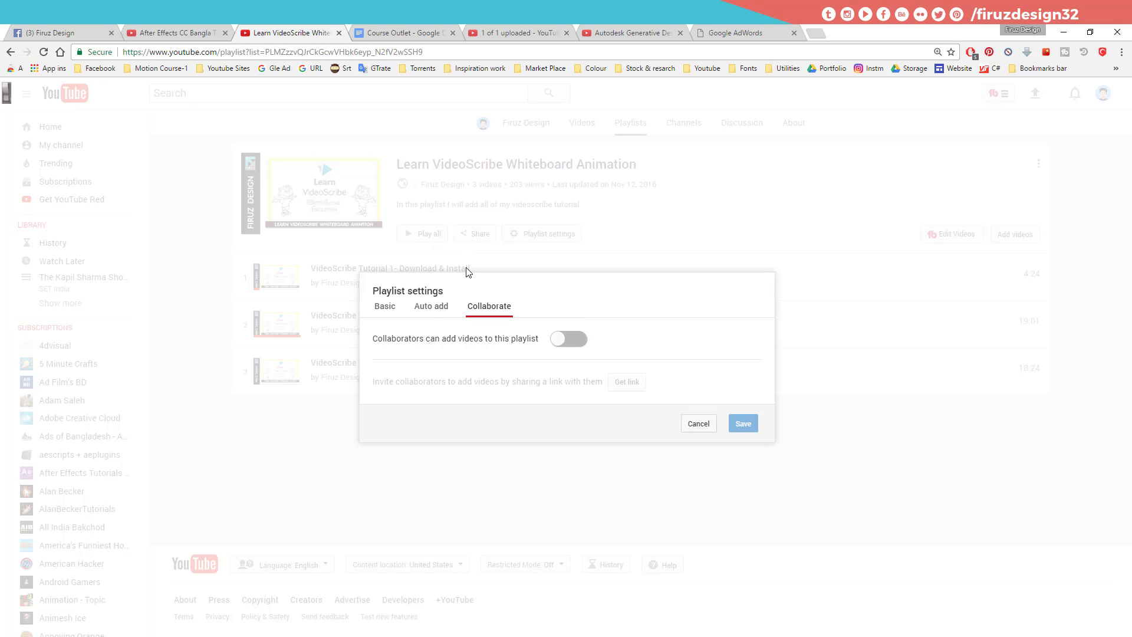
Step: Try an auto-add rule for titles containing "video" in the playlist, remove the rule, and leave the playlist settings without saving
{"action": "left_click", "coordinate": [437, 312]}
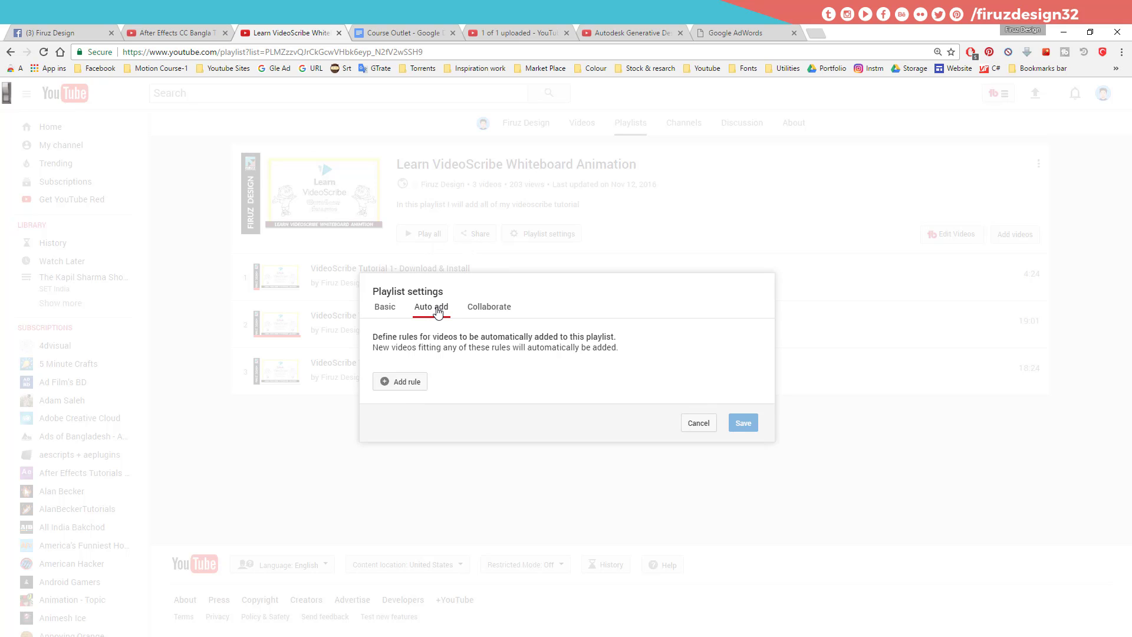
{"action": "left_click", "coordinate": [418, 384]}
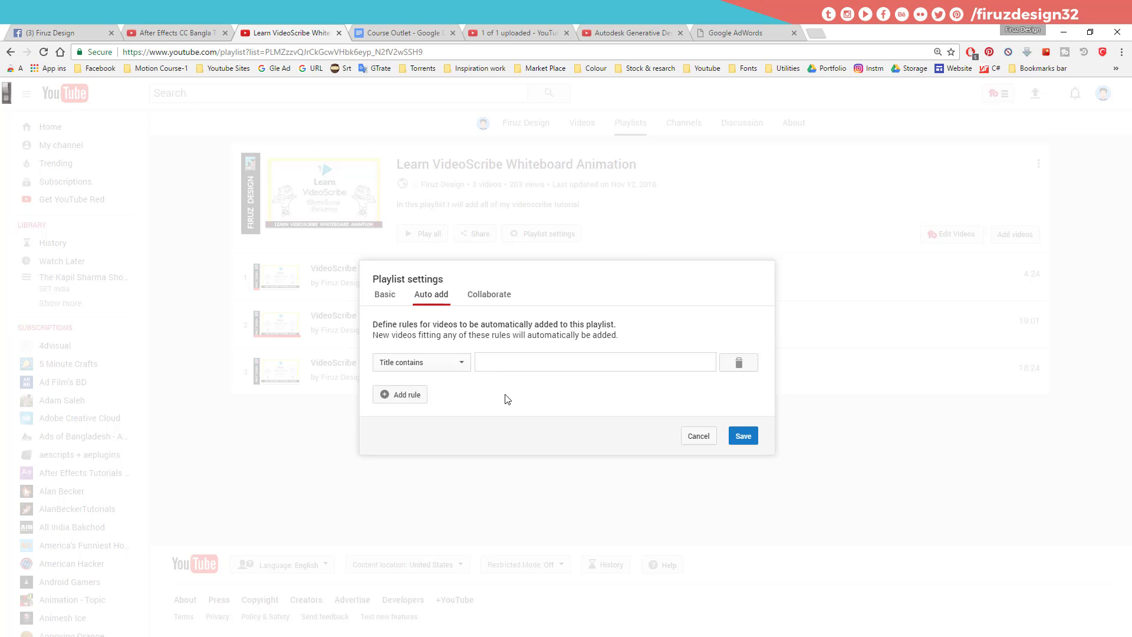
{"action": "left_click", "coordinate": [499, 363]}
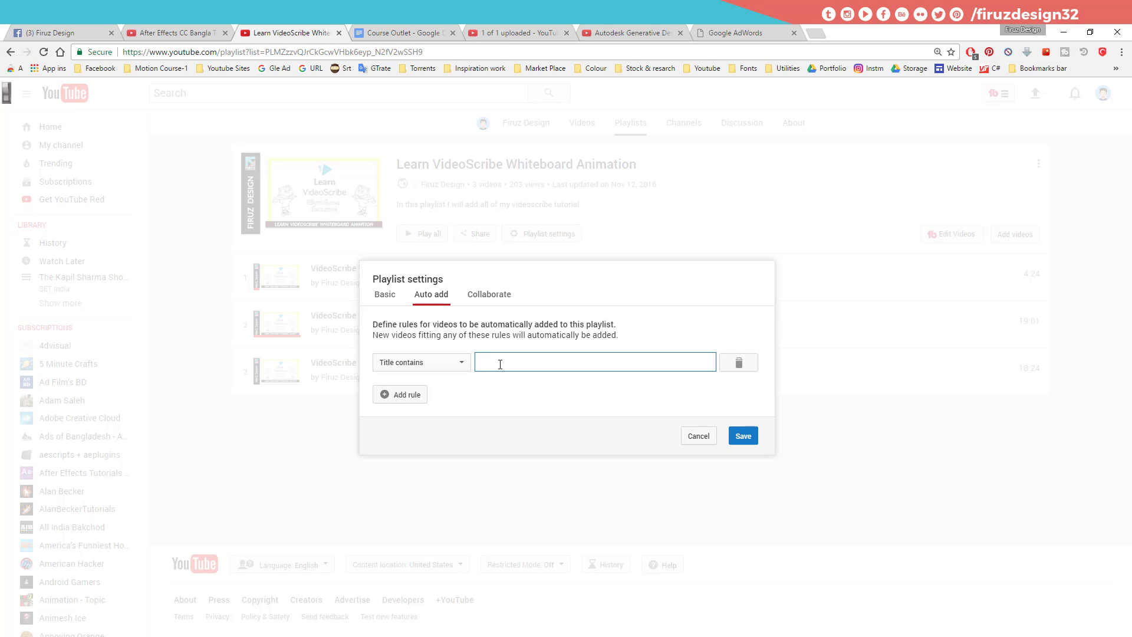
{"action": "type", "text": "video"}
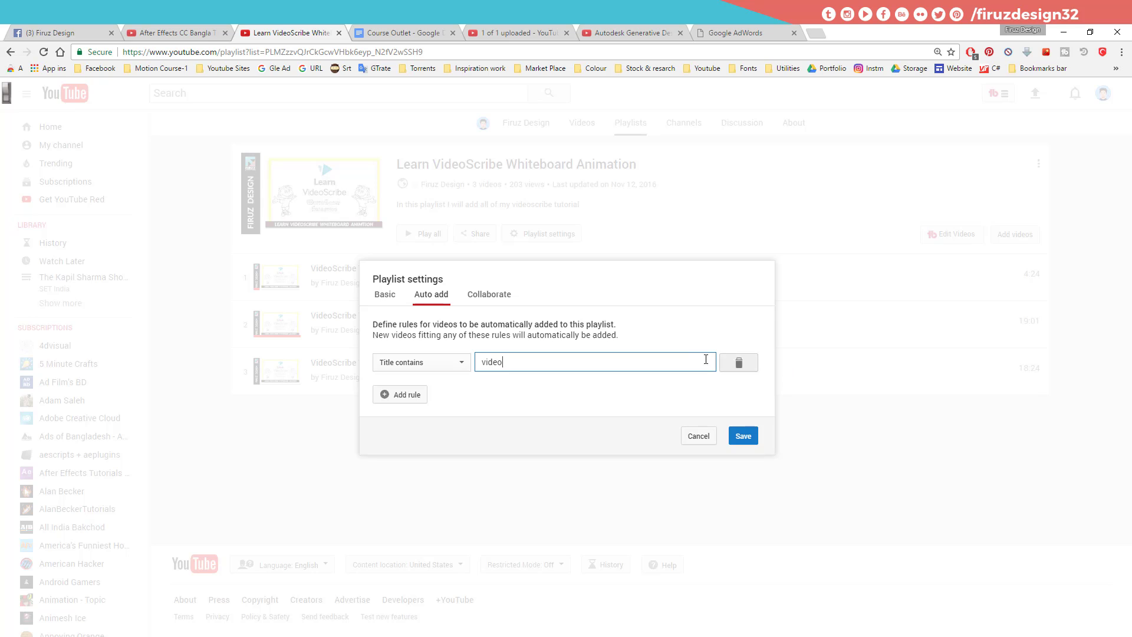
{"action": "left_click", "coordinate": [744, 364]}
{"action": "left_click", "coordinate": [383, 307]}
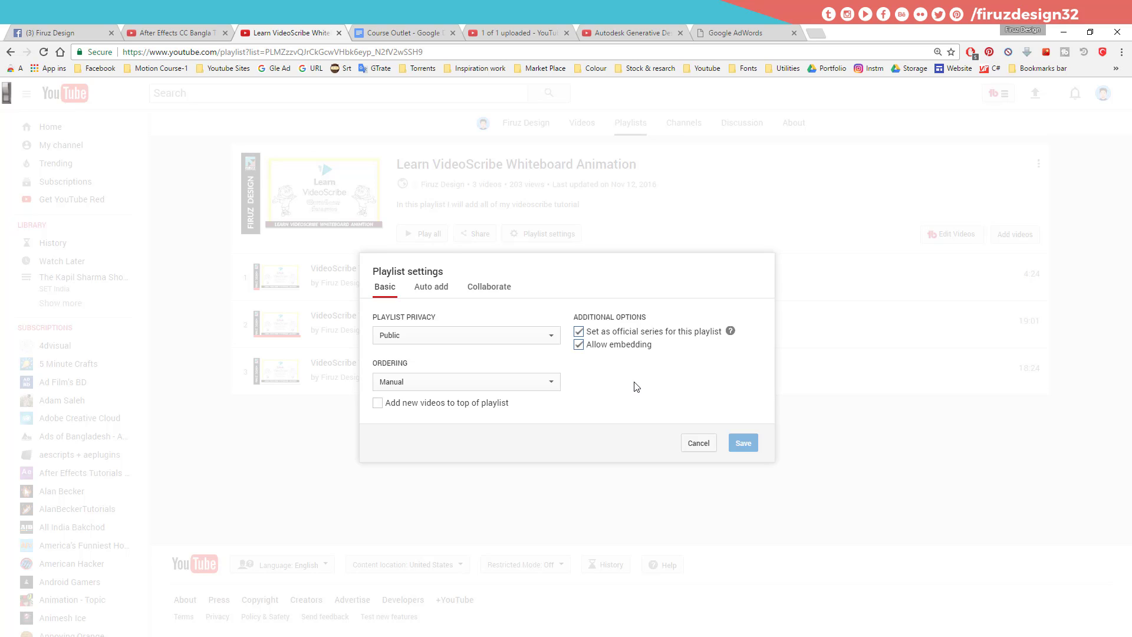
{"action": "left_click", "coordinate": [706, 446]}
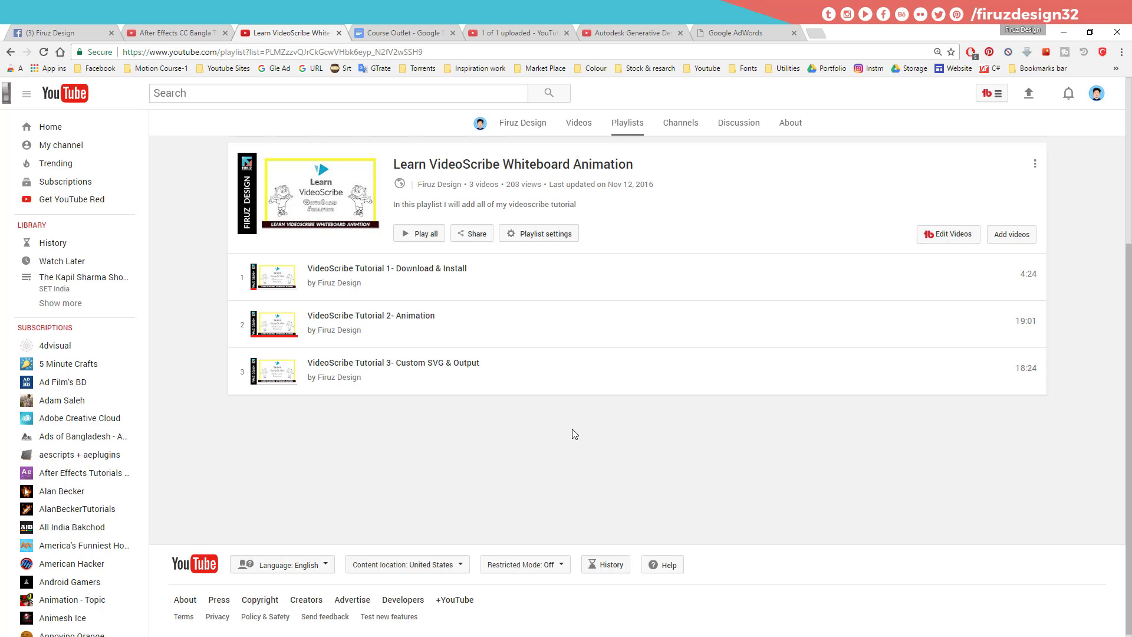
Step: Switch to the Facebook page and publish the uploaded "VideoScribe Tutorial 1- Download & Install" video
{"action": "left_click", "coordinate": [427, 29]}
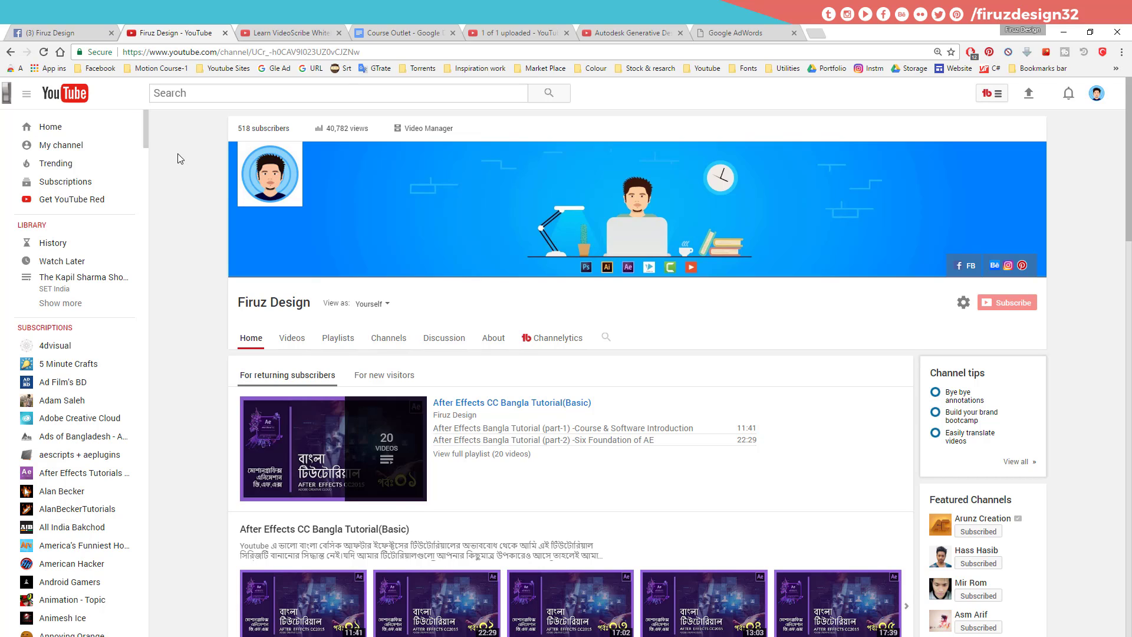
{"action": "left_click", "coordinate": [75, 29]}
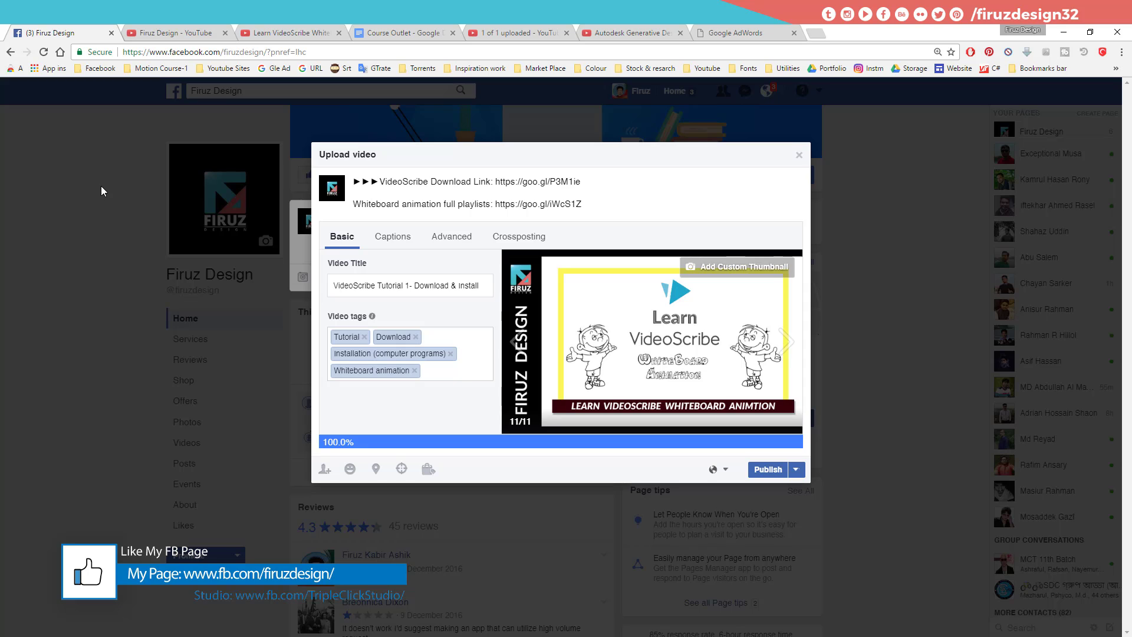
{"action": "left_click", "coordinate": [767, 469]}
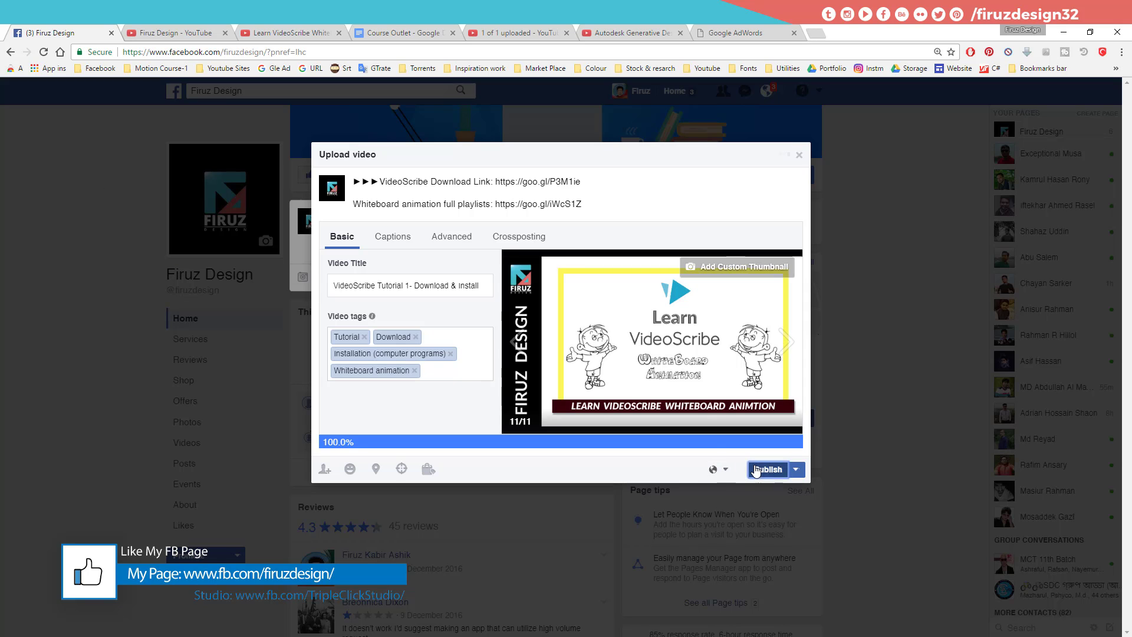